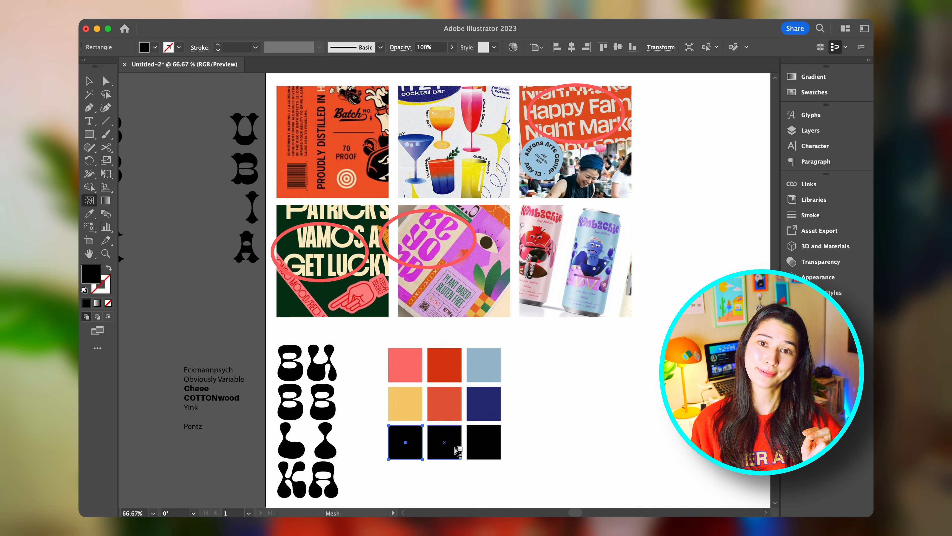
pyautogui.press('v')
pyautogui.doubleClick(571, 287)
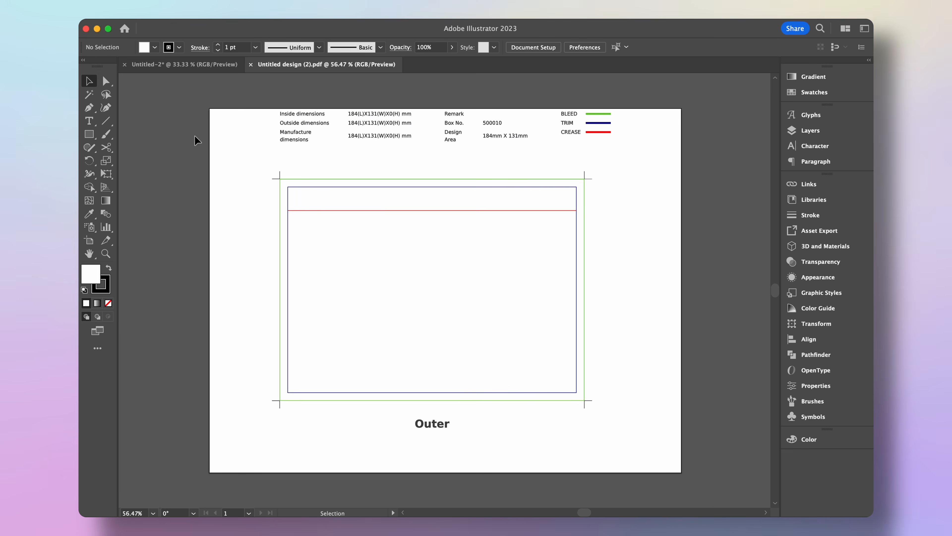
# - Delete the page-sized background path behind the dieline artwork
pyautogui.hscroll(3, 212, 110)
pyautogui.click(263, 115)
pyautogui.press('v')
pyautogui.press('a')
pyautogui.moveTo(607, 416); pyautogui.dragTo(247, 165)
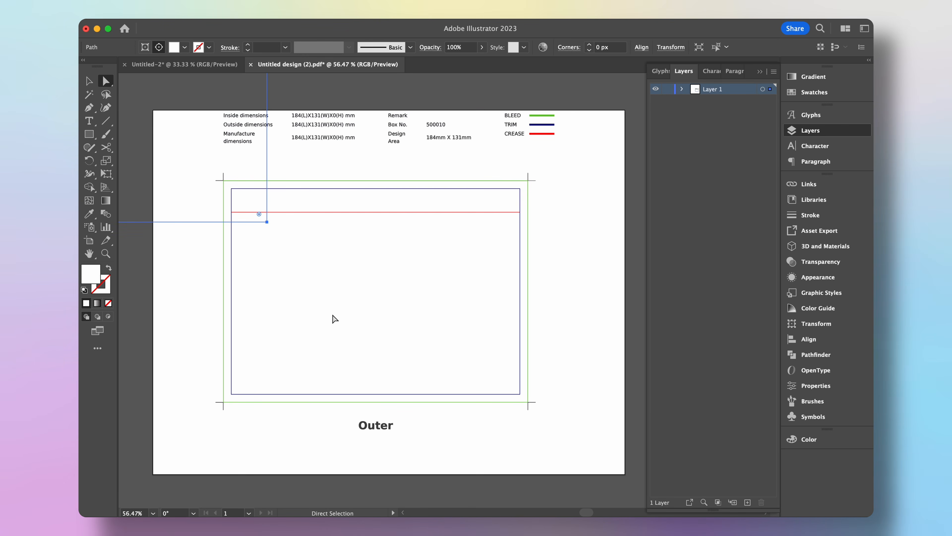
pyautogui.click(153, 474)
pyautogui.hotkey('ctrl', 'z')
pyautogui.click(154, 475)
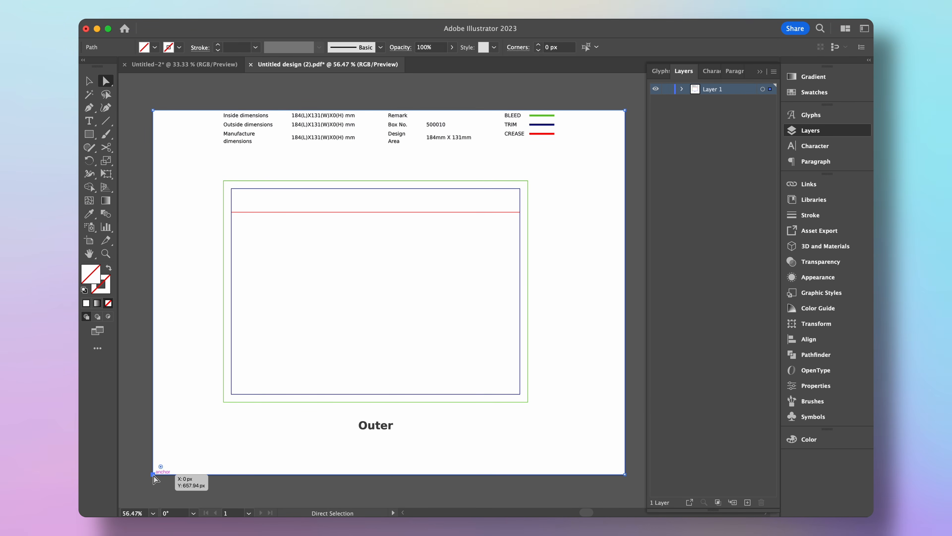
pyautogui.press('Delete')
# - Rename the layer holding the template artwork as Dieline and add another layer for the design
pyautogui.press('v')
pyautogui.hotkey('ctrl', 'a')
pyautogui.click(247, 455)
pyautogui.write('eline')
pyautogui.press('Return')
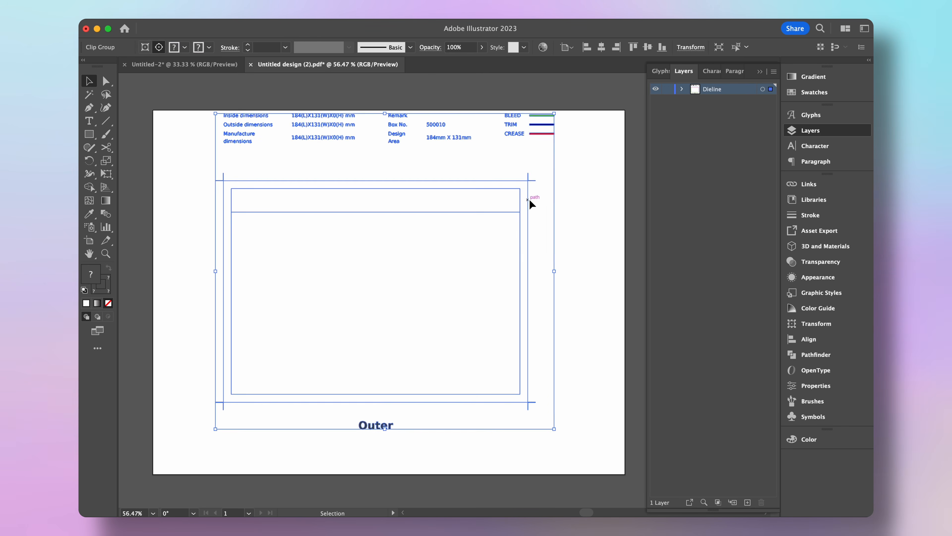
pyautogui.hotkey('ctrl', 'l')
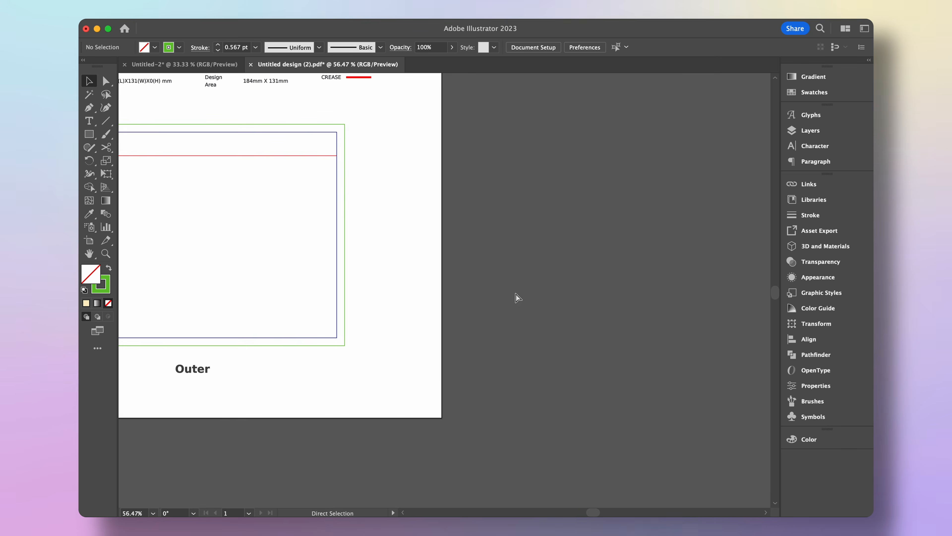
# - Paste the mood board, BUBBLIKA lettering, font list and colour swatches into the dieline document and place them to the left of the artboard
pyautogui.hotkey('ctrl', 'v')
pyautogui.moveTo(369, 152); pyautogui.dragTo(472, 240)
pyautogui.click(455, 475)
pyautogui.hscroll(-5, 561, 357)
pyautogui.hotkey('ctrl', '-')
pyautogui.hotkey('ctrl', '-')
pyautogui.moveTo(508, 210); pyautogui.dragTo(686, 364)
pyautogui.moveTo(645, 251); pyautogui.dragTo(215, 223)
pyautogui.hscroll(-5, 214, 223)
pyautogui.click(230, 261)
pyautogui.moveTo(222, 265); pyautogui.dragTo(225, 269)
pyautogui.hotkey('ctrl', '+')
pyautogui.moveTo(131, 184); pyautogui.dragTo(342, 408)
# - Add a layer named "For me!" for the pasted reference material
pyautogui.click(811, 131)
pyautogui.click(748, 503)
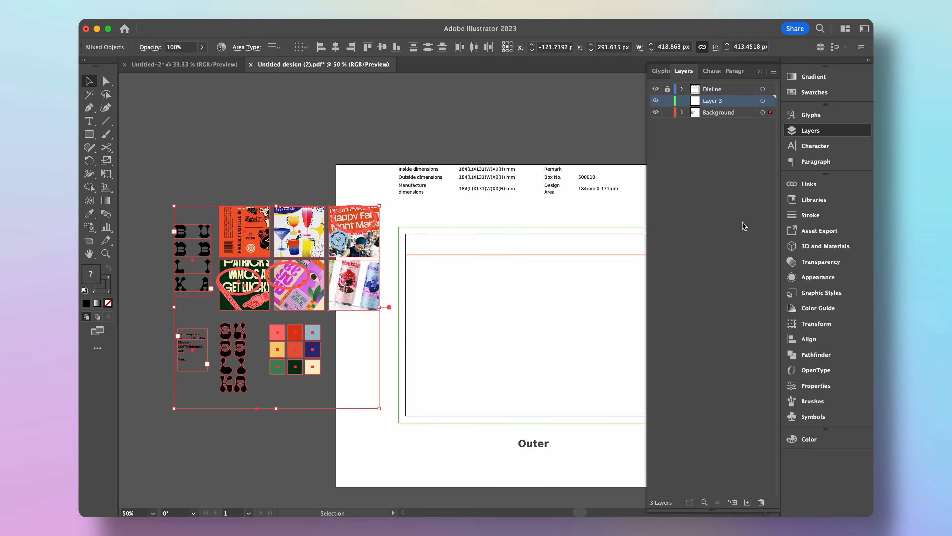
pyautogui.moveTo(356, 224); pyautogui.dragTo(742, 113)
pyautogui.hotkey('ctrl', 'z')
pyautogui.doubleClick(721, 104)
pyautogui.write('For me!')
pyautogui.press('Return')
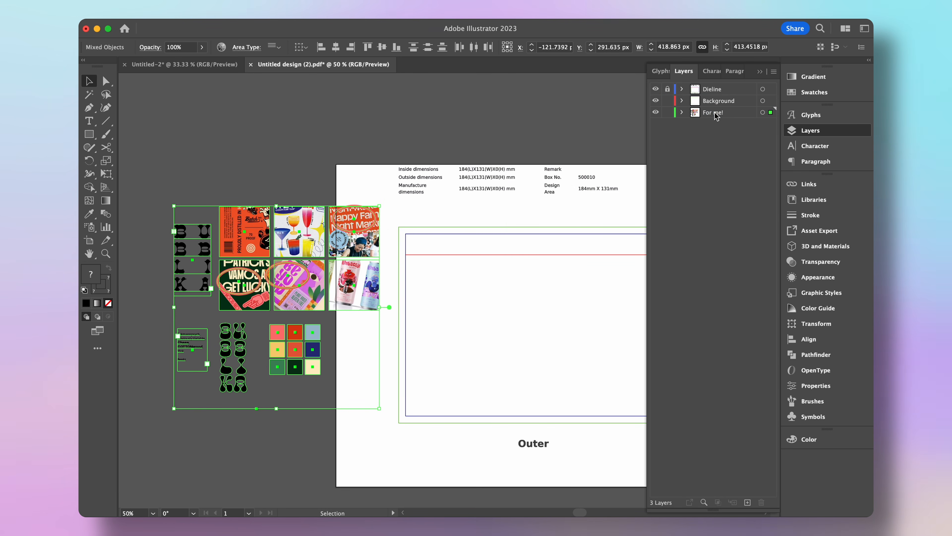
# - Deselect the reference items and lock the "For me!" layer
pyautogui.doubleClick(716, 113)
pyautogui.click(536, 322)
pyautogui.click(235, 436)
pyautogui.scroll(-2, 235, 436)
pyautogui.click(668, 112)
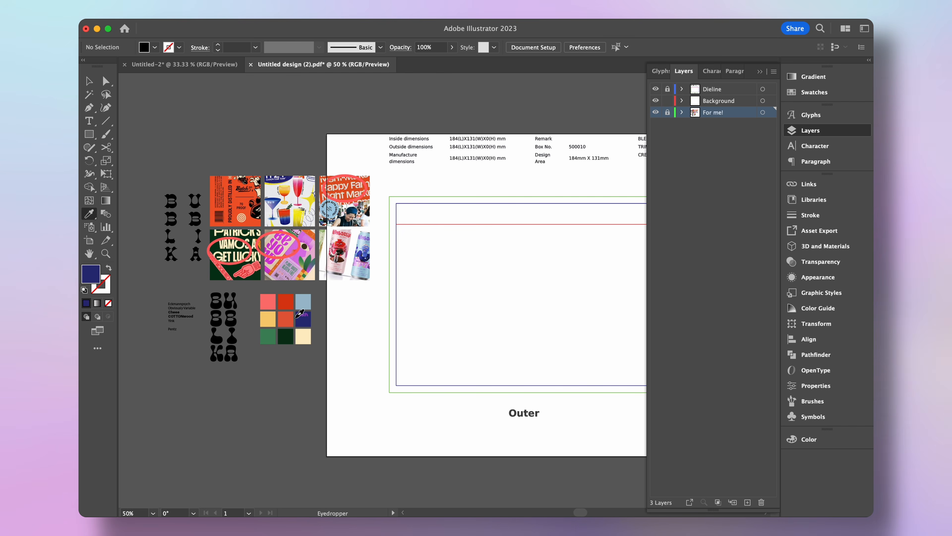
# - Switch to Pacdora in Chrome and check the can's product size in the Change the Dimensions dialog
pyautogui.click(235, 497)
pyautogui.click(430, 78)
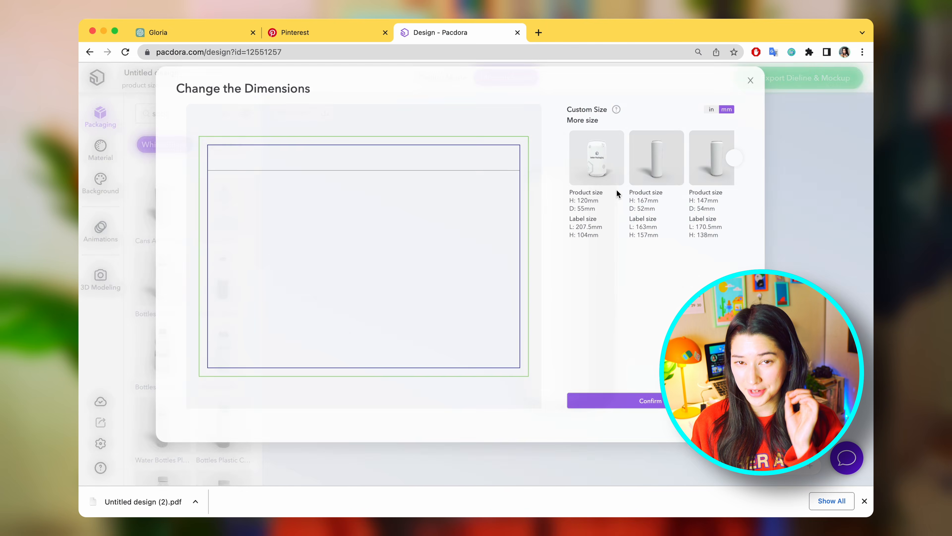
pyautogui.click(782, 165)
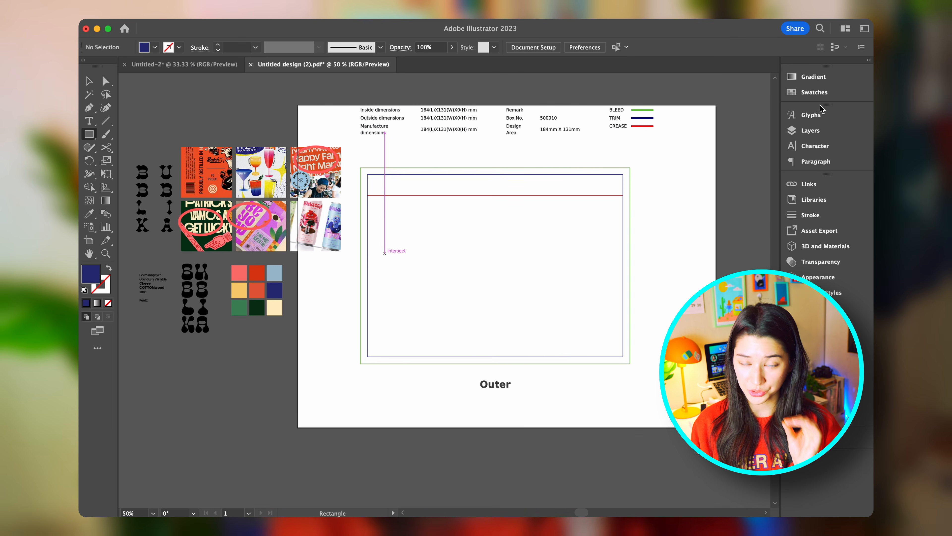
# - Back in Illustrator, draw a rectangle 58.5 mm wide and 52 px high on an Artwork layer and move it onto the dieline's lower edge
pyautogui.click(810, 130)
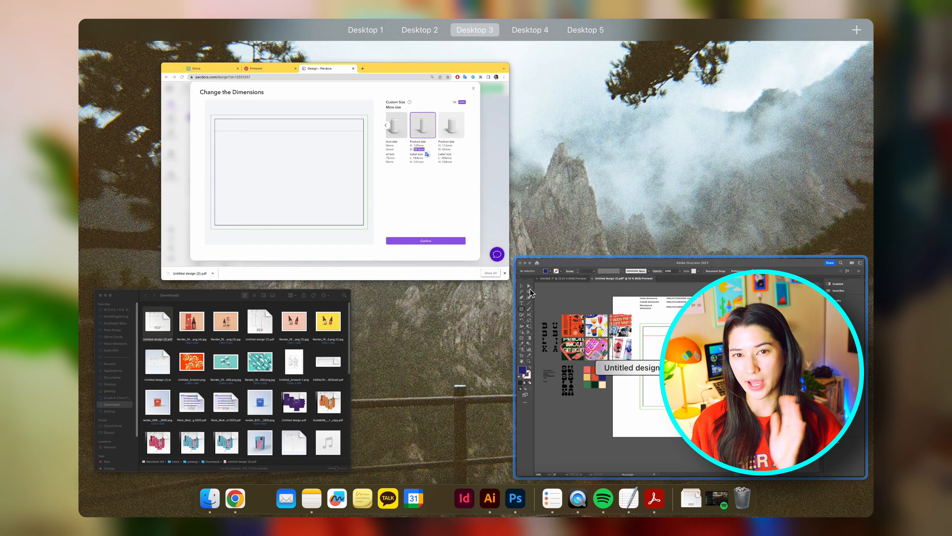
pyautogui.click(529, 290)
pyautogui.click(482, 239)
pyautogui.write('58.5')
pyautogui.click(504, 294)
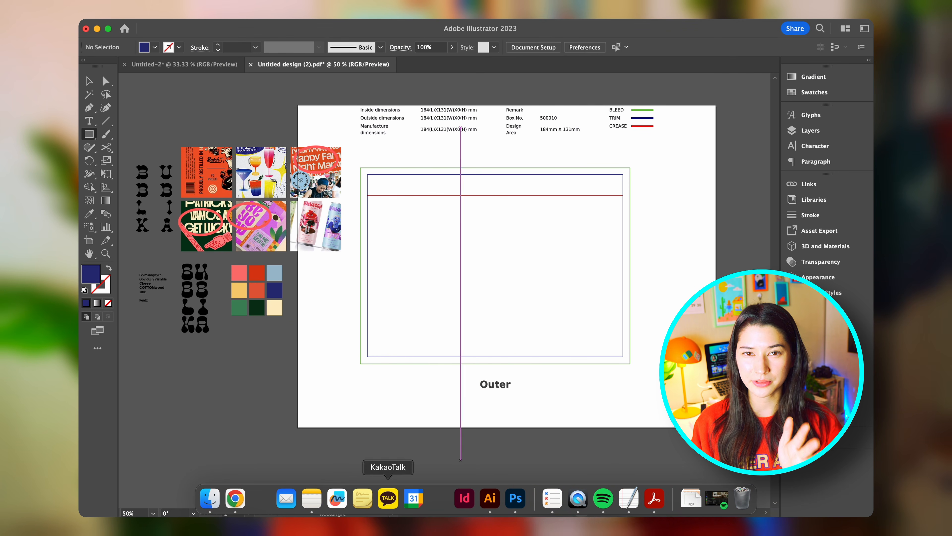
pyautogui.click(460, 241)
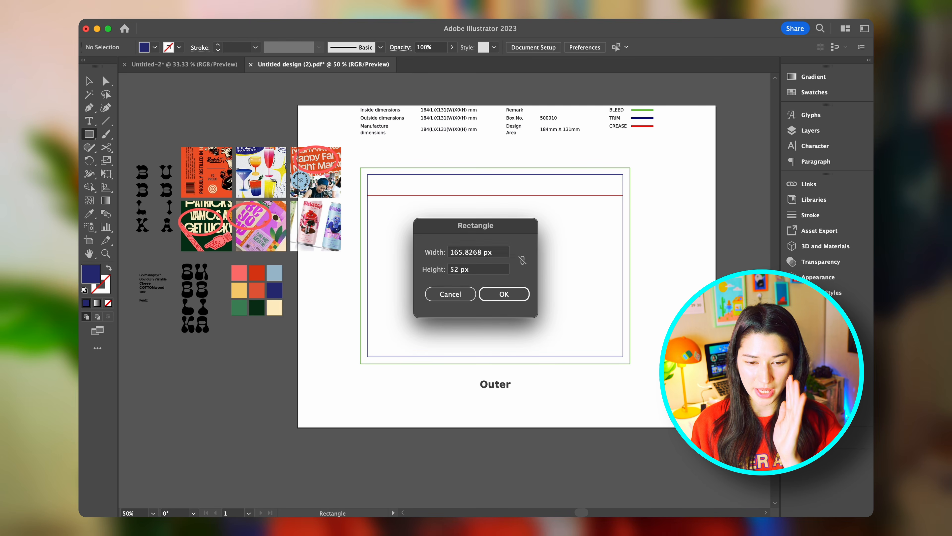
pyautogui.press('Return')
pyautogui.press('v')
pyautogui.moveTo(466, 258); pyautogui.dragTo(501, 371)
# - Center the navy rectangle horizontally on the dieline's green bleed frame
pyautogui.click(810, 130)
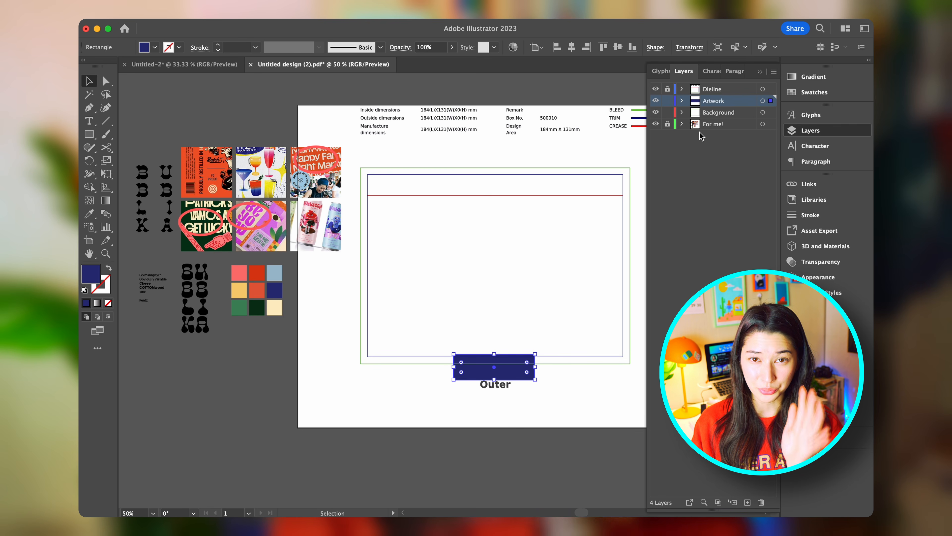
pyautogui.click(759, 73)
pyautogui.hotkey('shift', 'F7')
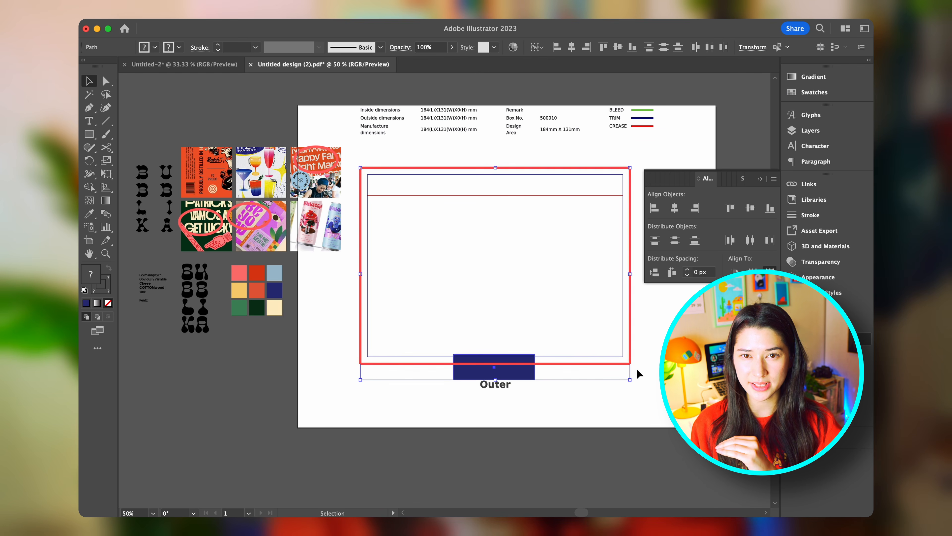
# - Stretch the navy rectangle up past the dieline's upper edge and swap its fill to a stroke
pyautogui.click(495, 371)
pyautogui.moveTo(496, 354); pyautogui.dragTo(512, 150)
pyautogui.hotkey('shift', 'x')
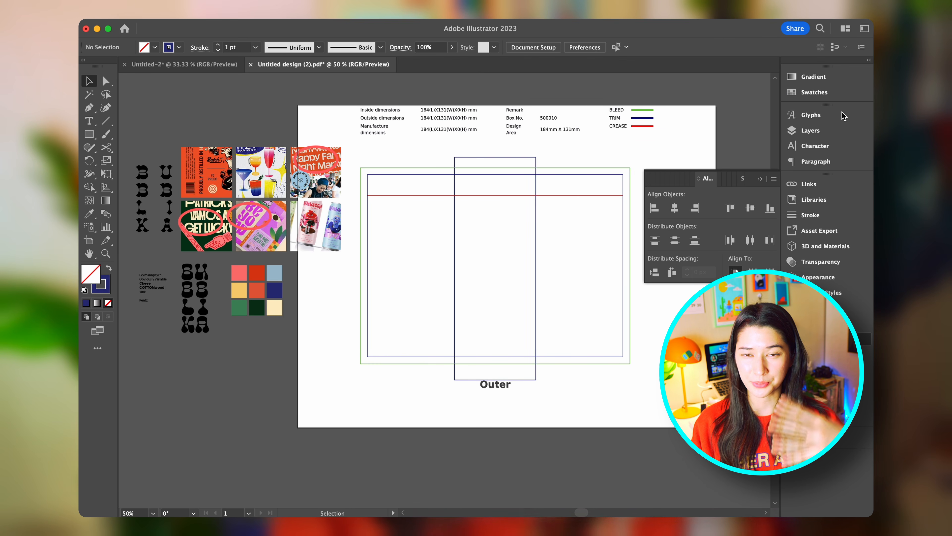
# - Make Artwork the active layer
pyautogui.click(810, 130)
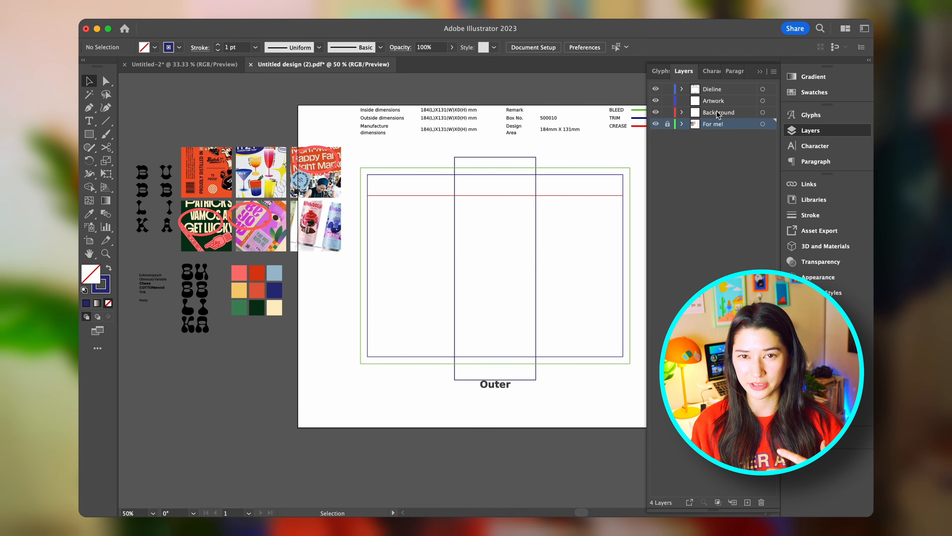
pyautogui.click(715, 102)
pyautogui.click(760, 72)
pyautogui.press('super+equal')
pyautogui.press('super+equal')
pyautogui.moveTo(663, 285); pyautogui.dragTo(588, 311)
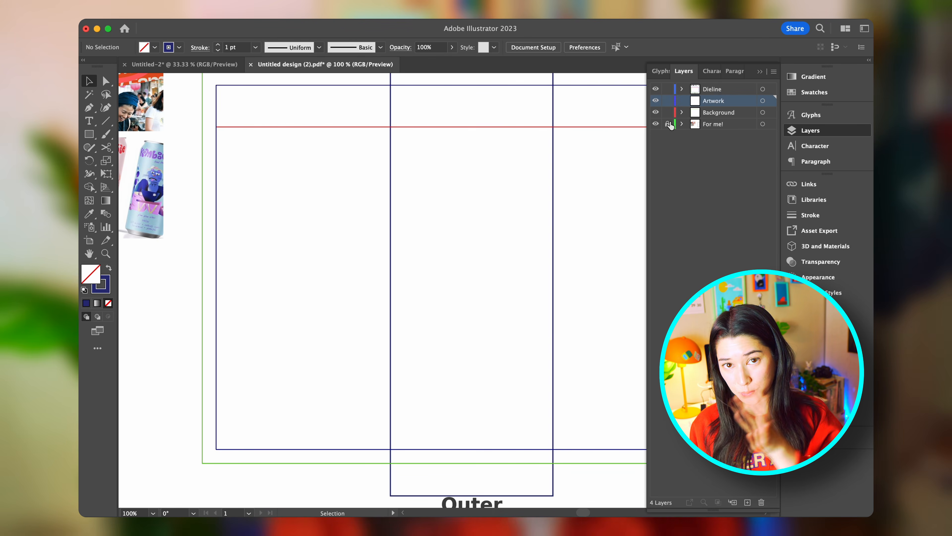
# - Place the label sketch Untitled_Artwork 2.png beside the artboard on the "For me!" layer and keep that layer locked
pyautogui.click(694, 504)
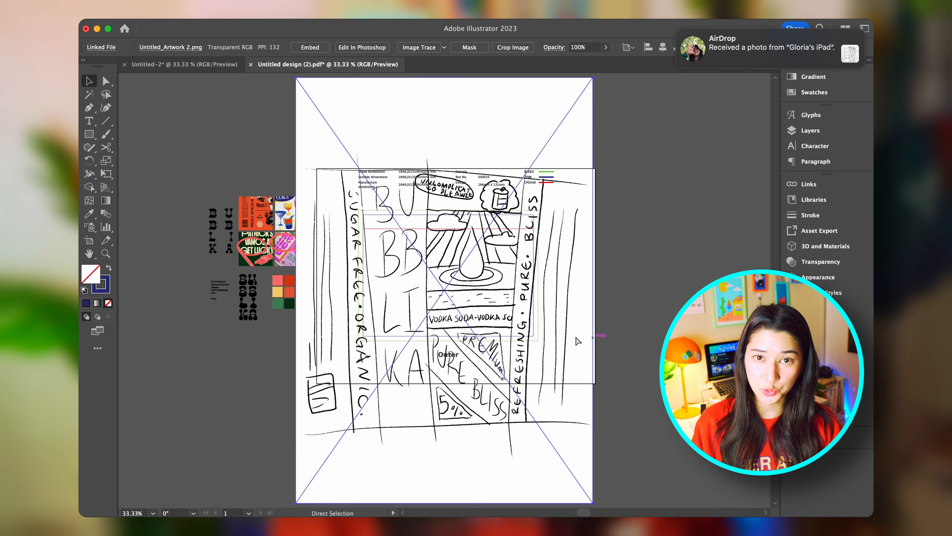
pyautogui.click(633, 322)
pyautogui.click(811, 130)
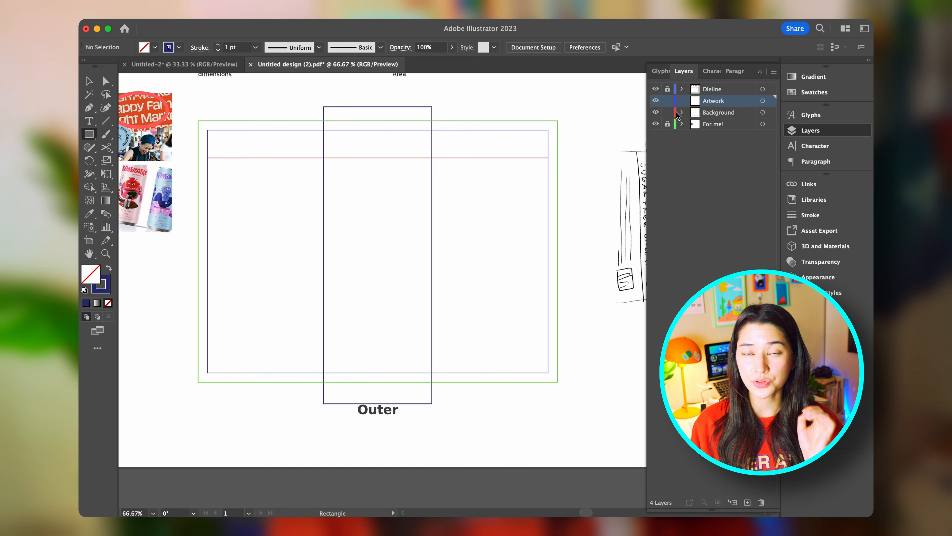
pyautogui.click(760, 71)
# - Draw a tall, narrow column rectangle from the crease line down to the trim's lower edge at the left side of the can front
pyautogui.scroll(2, 336, 158)
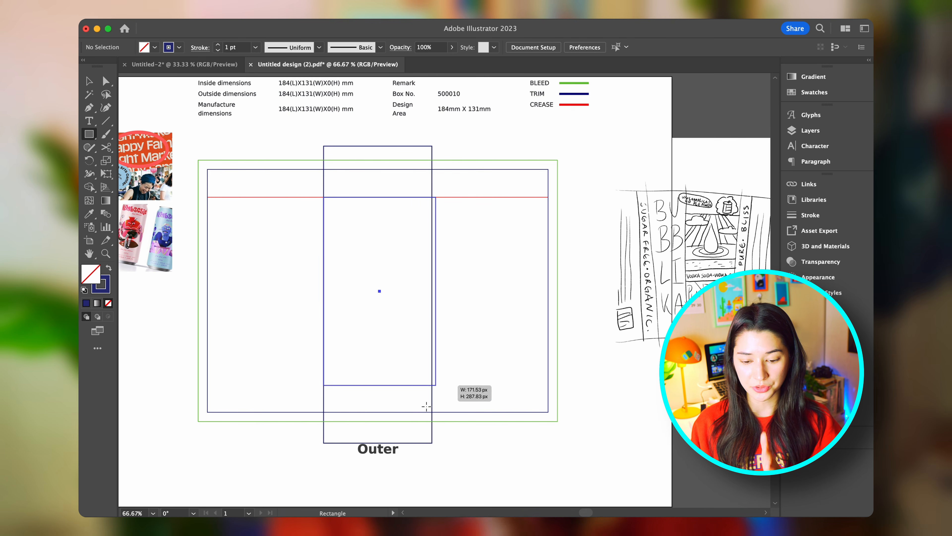
pyautogui.moveTo(347, 345); pyautogui.dragTo(335, 344)
pyautogui.moveTo(371, 315); pyautogui.dragTo(575, 304)
# - Bring the stacked BUBBLIKA lettering from the reference area onto the tall column and scale it proportionally to fit
pyautogui.click(803, 131)
pyautogui.click(804, 131)
pyautogui.moveTo(153, 269); pyautogui.dragTo(233, 435)
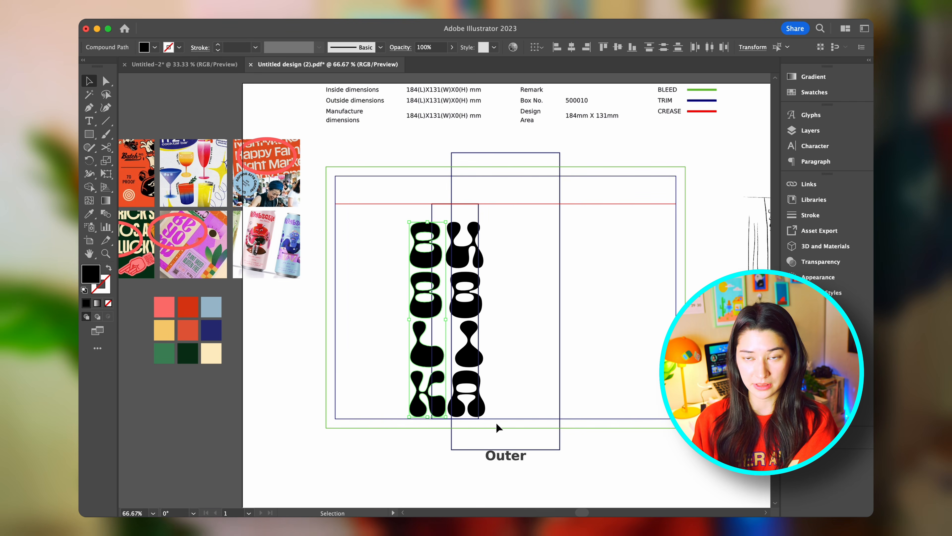
pyautogui.press('Right')
pyautogui.press('Right')
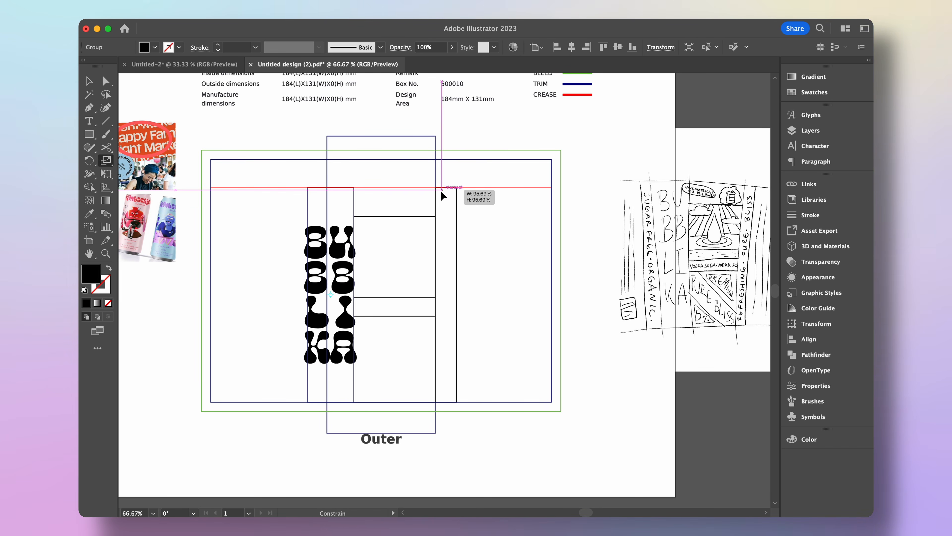
pyautogui.moveTo(336, 302); pyautogui.dragTo(343, 256)
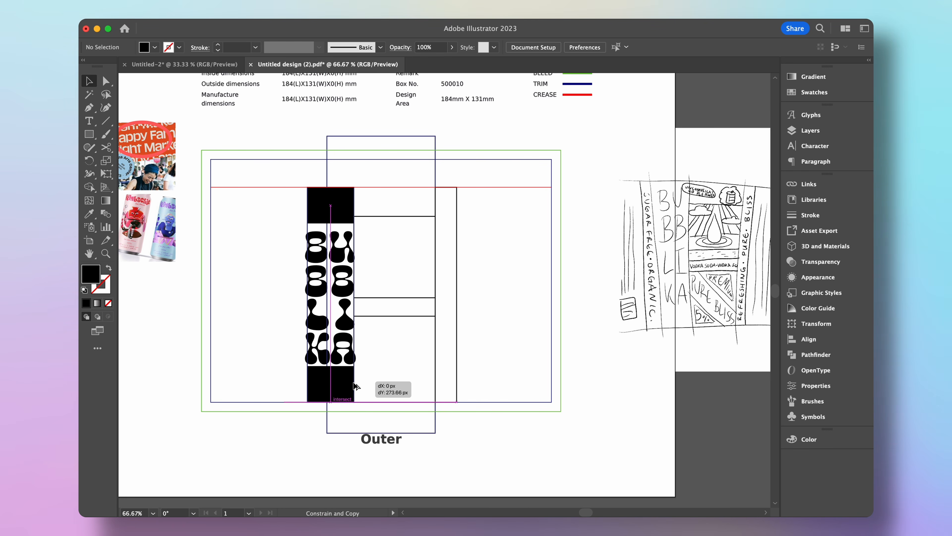
# - Turn the black rectangles above and below the BUBBLIKA lettering into unfilled outlines
pyautogui.click(340, 383)
pyautogui.keyDown('shift'); pyautogui.click(334, 208); pyautogui.keyUp('shift')
pyautogui.click(108, 268)
pyautogui.click(514, 422)
pyautogui.scroll(-1, 514, 423)
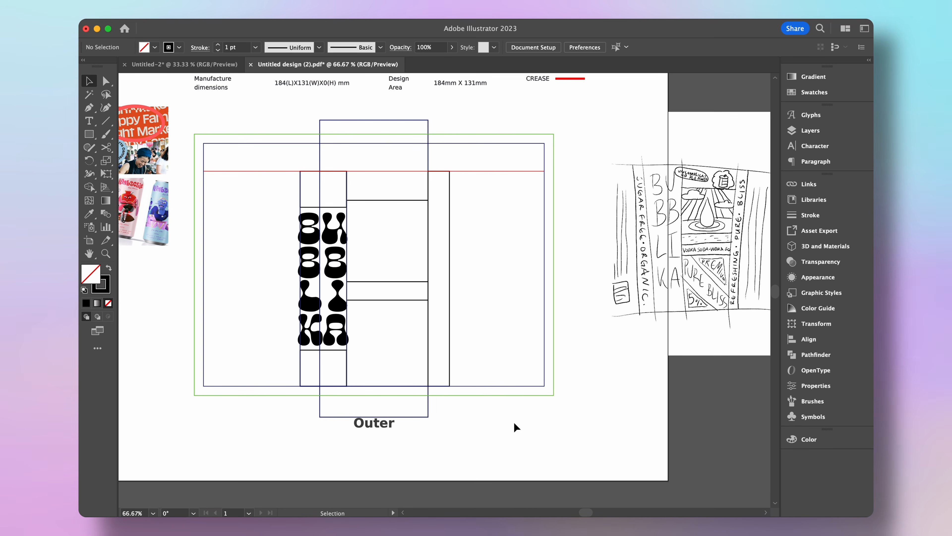
pyautogui.rightClick(405, 166)
pyautogui.click(610, 465)
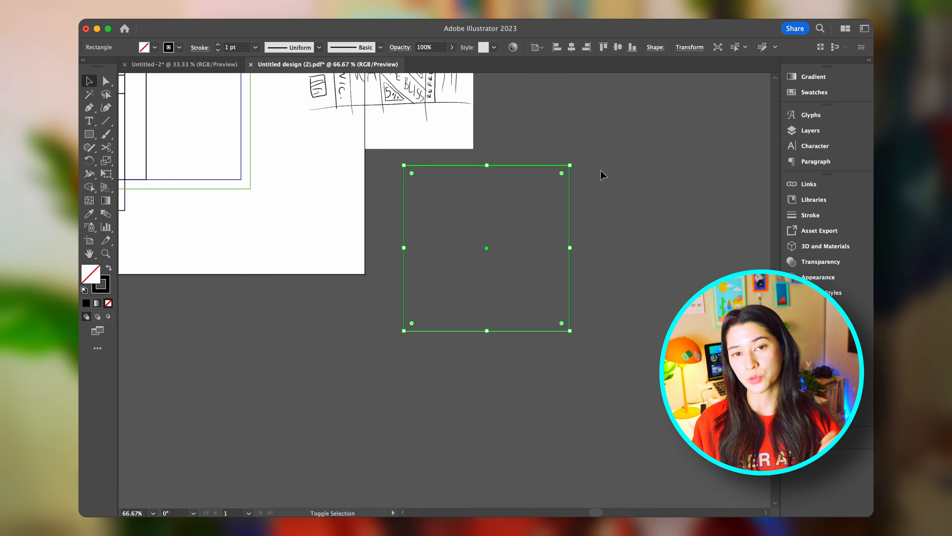
pyautogui.moveTo(404, 164); pyautogui.dragTo(568, 326)
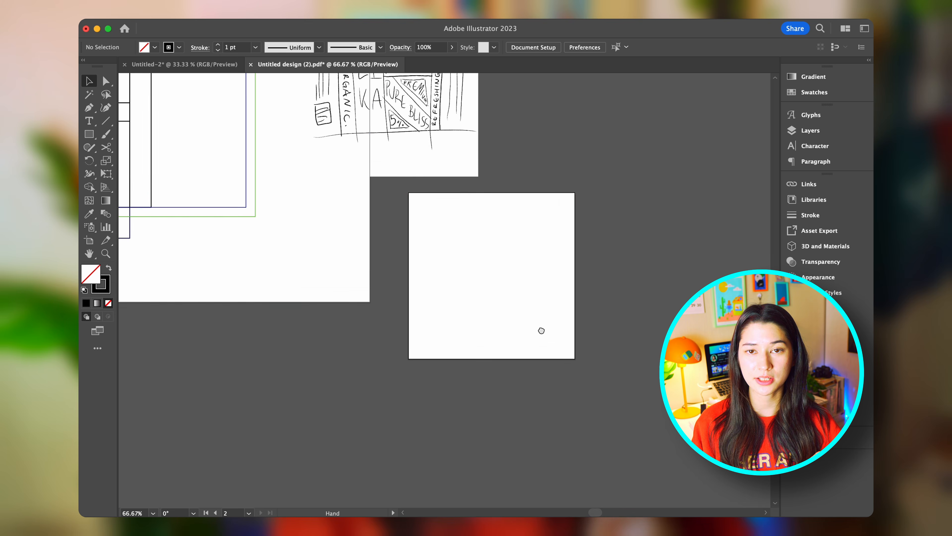
pyautogui.scroll(5, 541, 331)
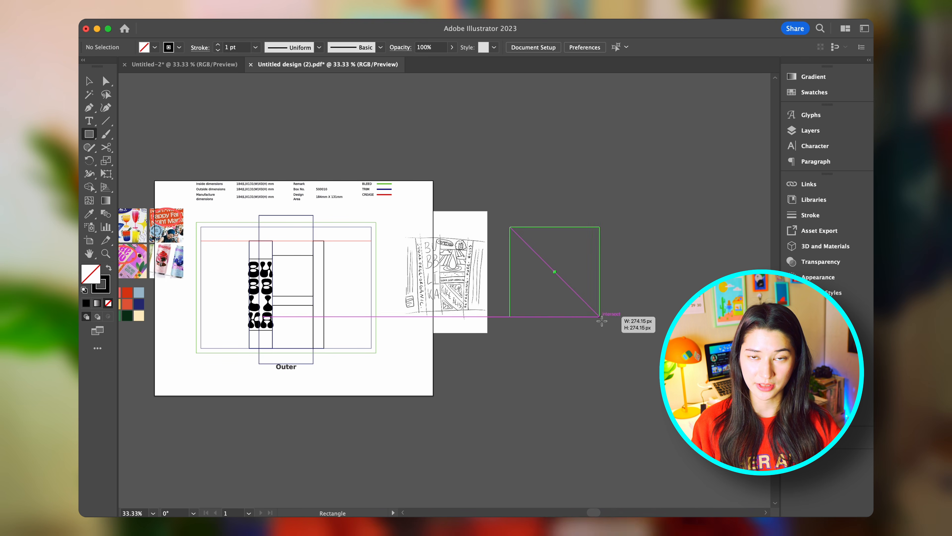
pyautogui.moveTo(602, 321); pyautogui.dragTo(602, 321)
pyautogui.press('Delete')
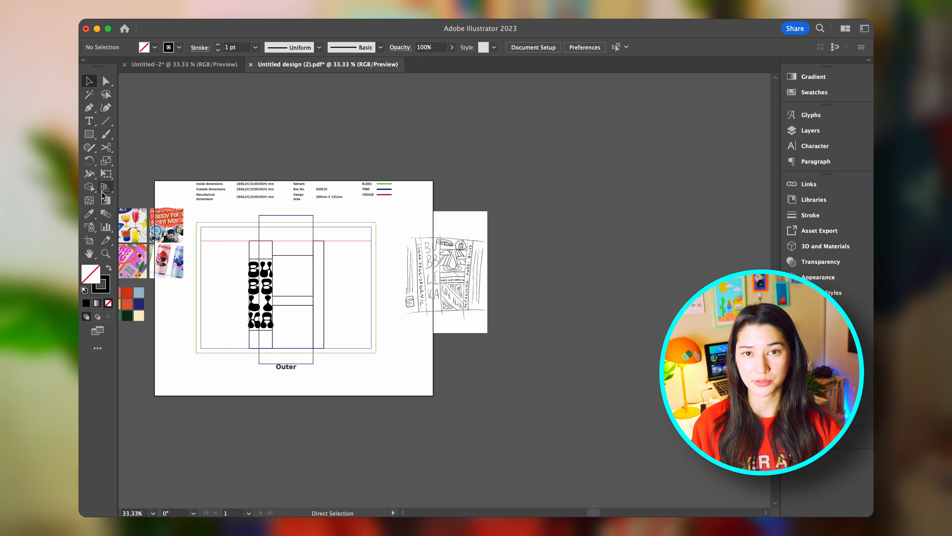
# - Add a second artboard to the right of the sketch and draw a large unfilled square inside it
pyautogui.click(90, 240)
pyautogui.moveTo(518, 208)
pyautogui.mouseDown()
pyautogui.moveTo(602, 287)
pyautogui.moveTo(660, 318)
pyautogui.moveTo(640, 283)
pyautogui.mouseUp()
pyautogui.click(90, 81)
pyautogui.click(89, 134)
pyautogui.press('v')
pyautogui.press('super+equal')
pyautogui.press('super+equal')
pyautogui.press('super+equal')
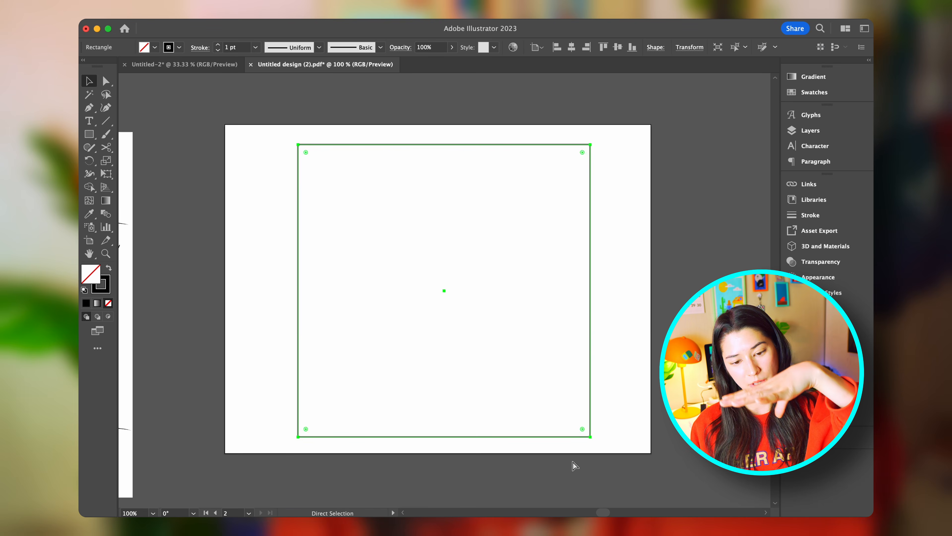
# - Draw a small unfilled circle near the middle of the square on the second artboard
pyautogui.hscroll(-5, 574, 463)
pyautogui.click(500, 419)
pyautogui.click(89, 134)
pyautogui.click(134, 161)
pyautogui.moveTo(541, 210); pyautogui.dragTo(612, 279)
pyautogui.press('super+shift+a')
pyautogui.click(89, 133)
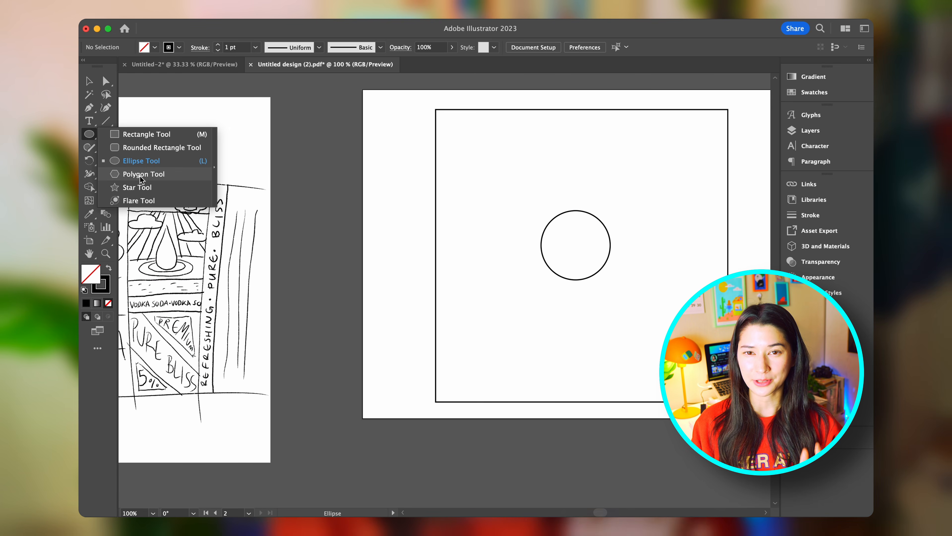
pyautogui.click(89, 108)
pyautogui.press('a')
pyautogui.click(576, 212)
pyautogui.click(639, 227)
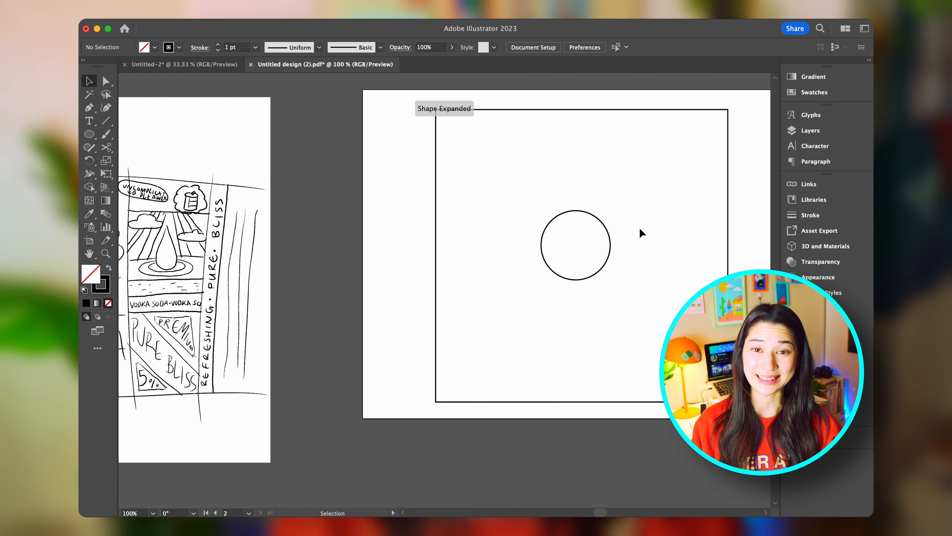
# - Draw a straight line about 91 px long from the circle's left side to an apex above it, and mirror a copy onto the right side
pyautogui.press('p')
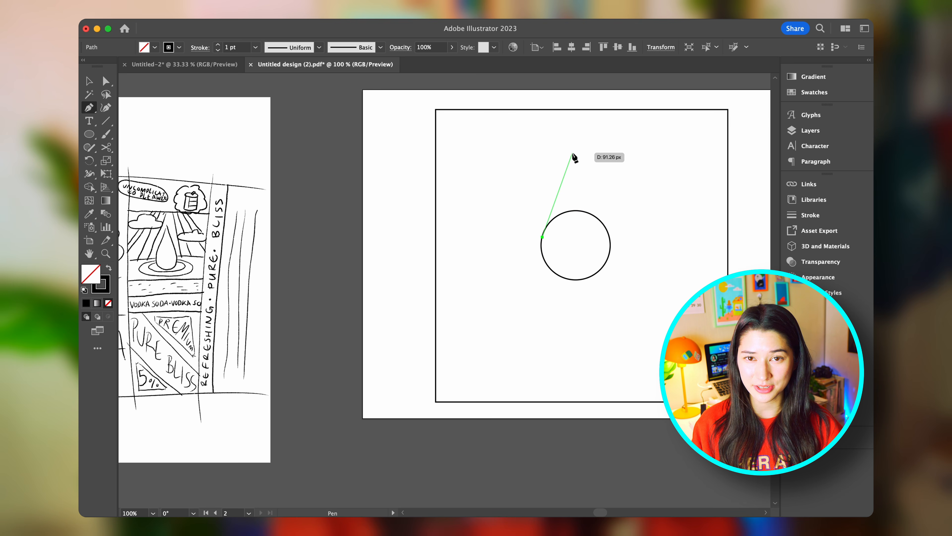
pyautogui.click(573, 155)
pyautogui.rightClick(580, 185)
pyautogui.click(713, 454)
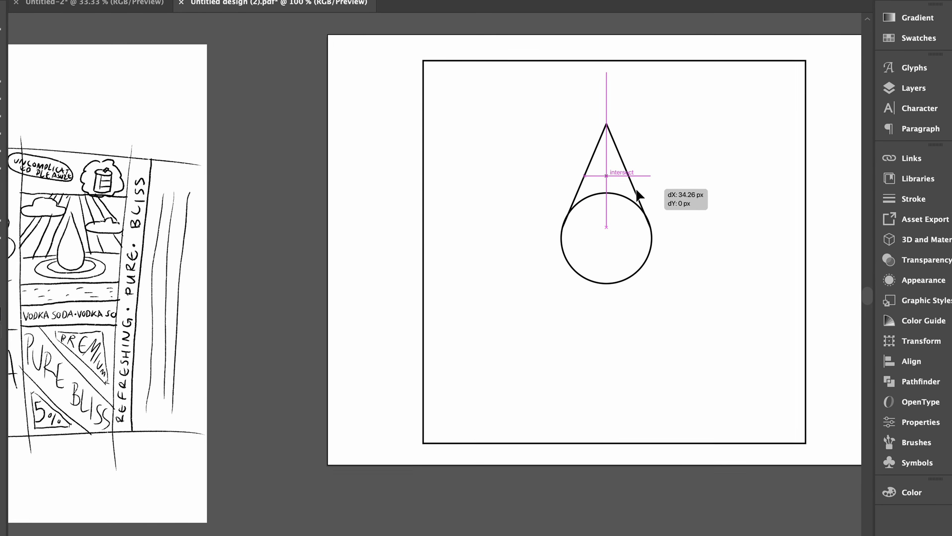
pyautogui.moveTo(639, 195); pyautogui.dragTo(637, 197)
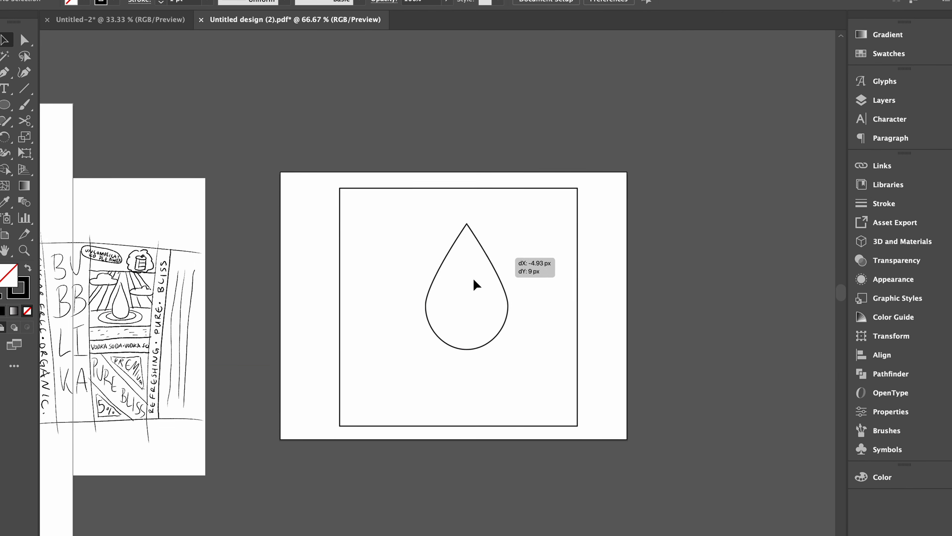
# - Build two clouds from merged rounded rectangles beside the water drop, and place a wide rounded rectangle across its base as a ripple
pyautogui.moveTo(532, 308); pyautogui.dragTo(410, 334)
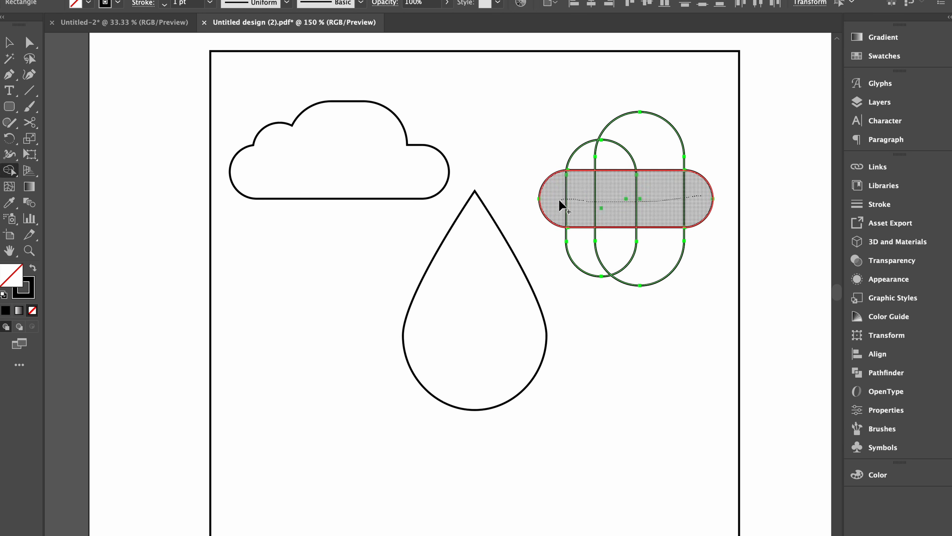
pyautogui.rightClick(465, 249)
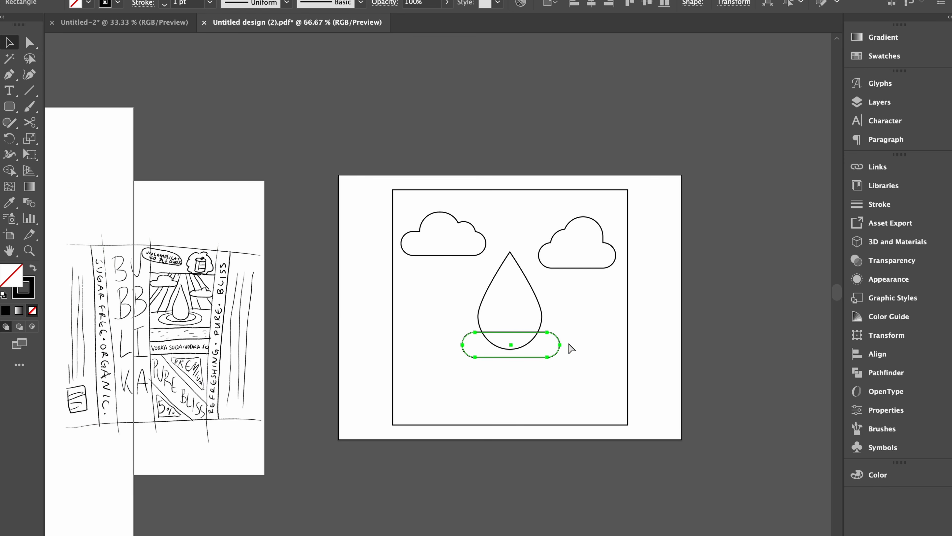
pyautogui.click(151, 1)
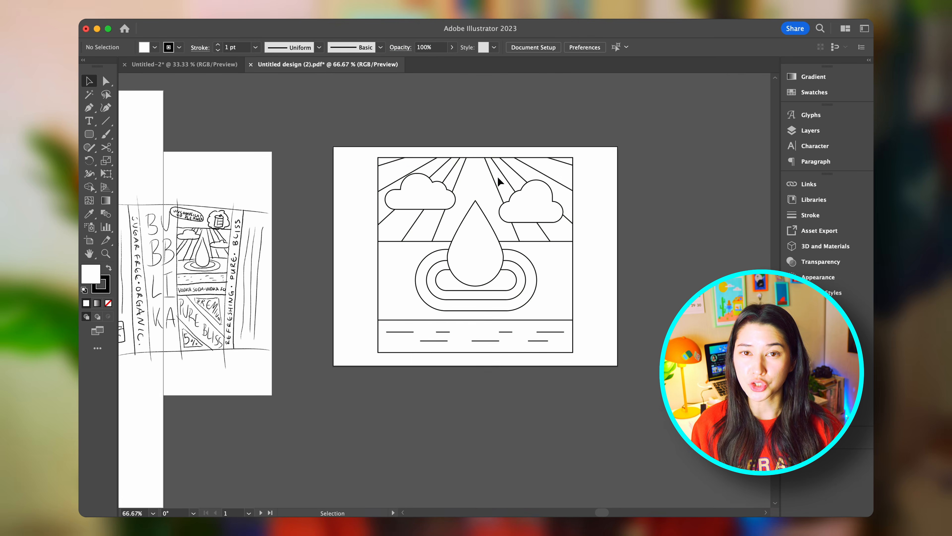
# - Select the outlined sun rays with the horizon line and the frame, and divide the square along them with Pathfinder
pyautogui.click(464, 170)
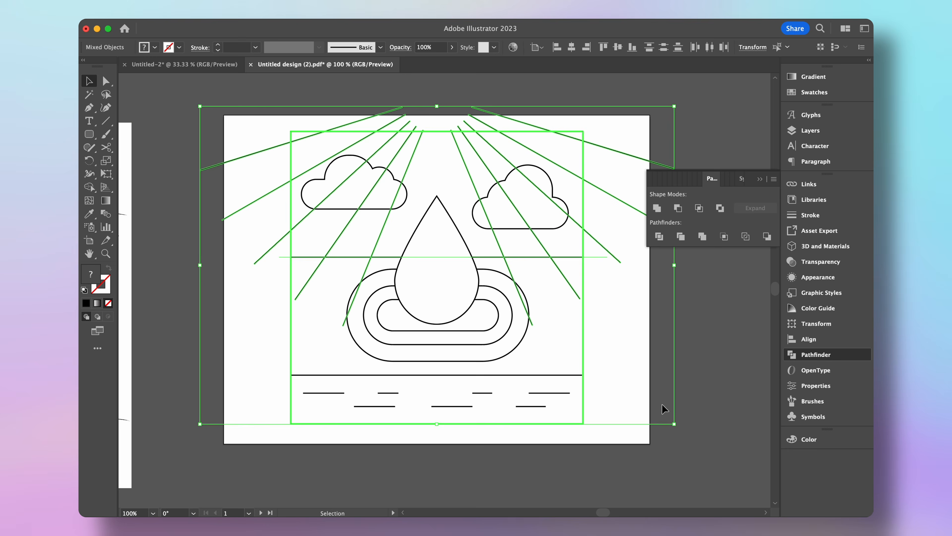
pyautogui.click(664, 409)
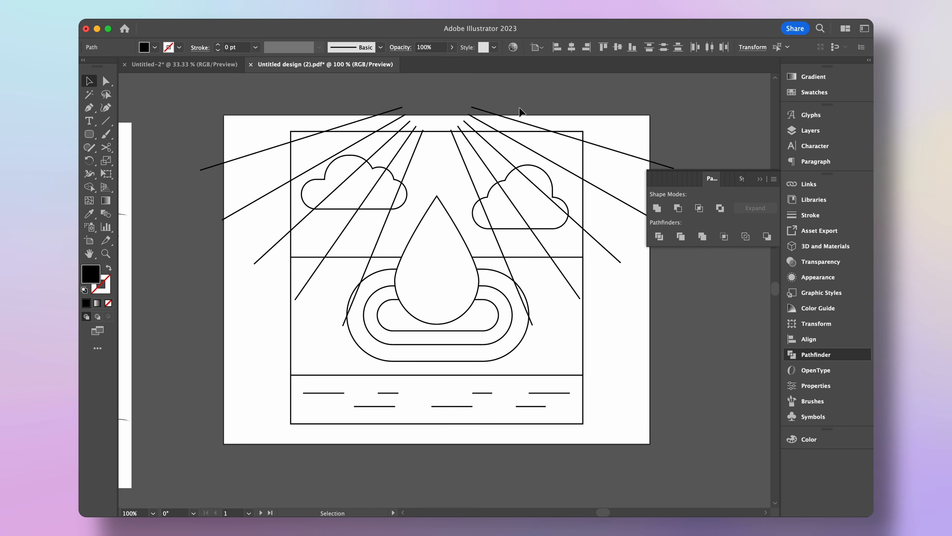
pyautogui.press('super+z')
pyautogui.scroll(5, 514, 353)
pyautogui.press('super+y')
pyautogui.click(90, 134)
pyautogui.press('v')
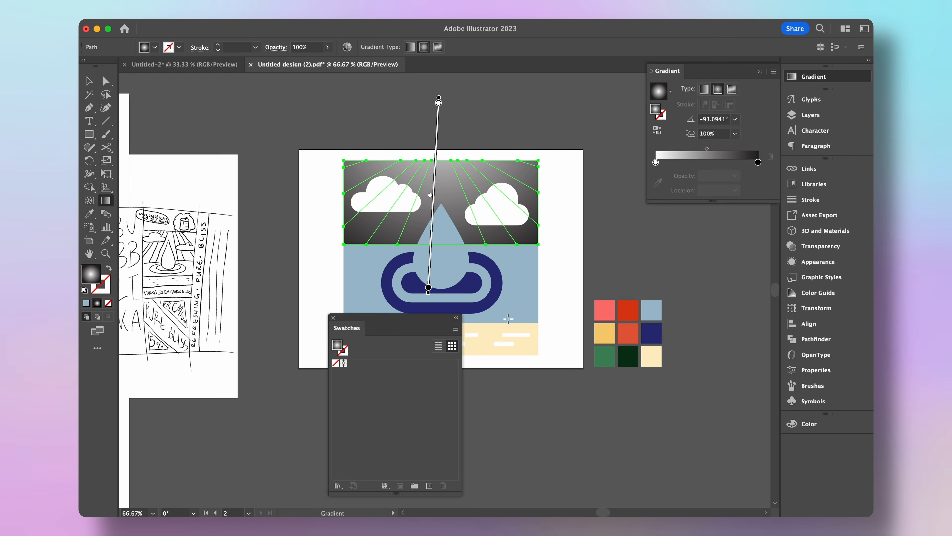
# - Fill the sky rays, clouds, drop, ripples and sand band with gradients, giving the sand a yellow-to-cream gradient
pyautogui.click(652, 356)
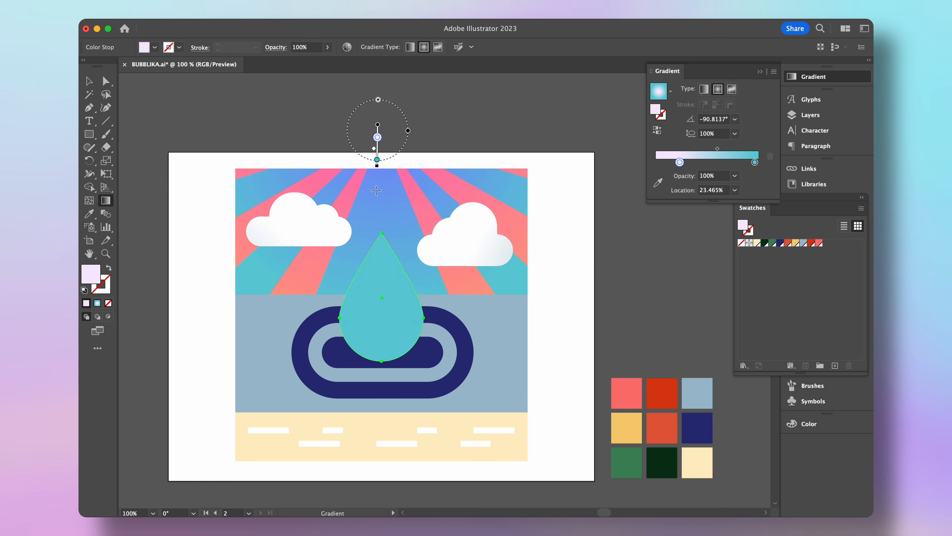
pyautogui.doubleClick(679, 162)
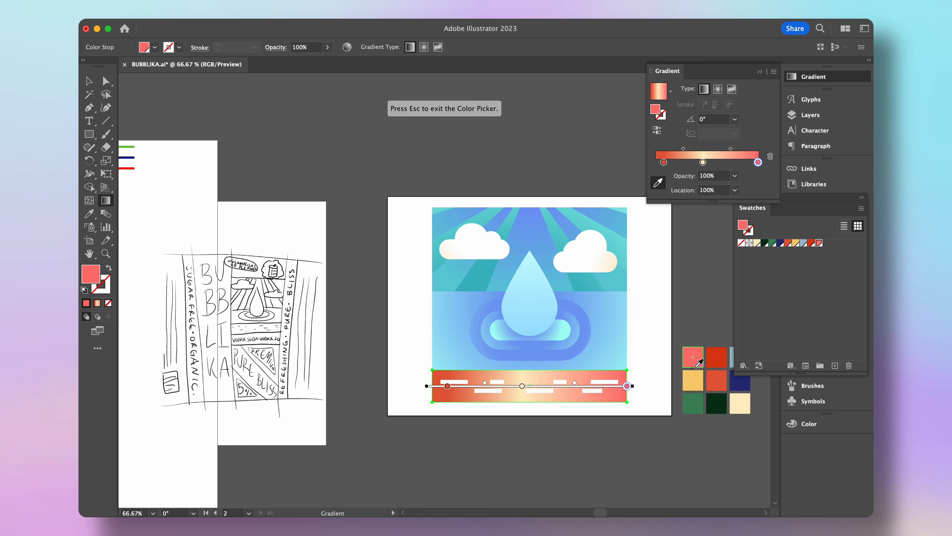
pyautogui.click(745, 403)
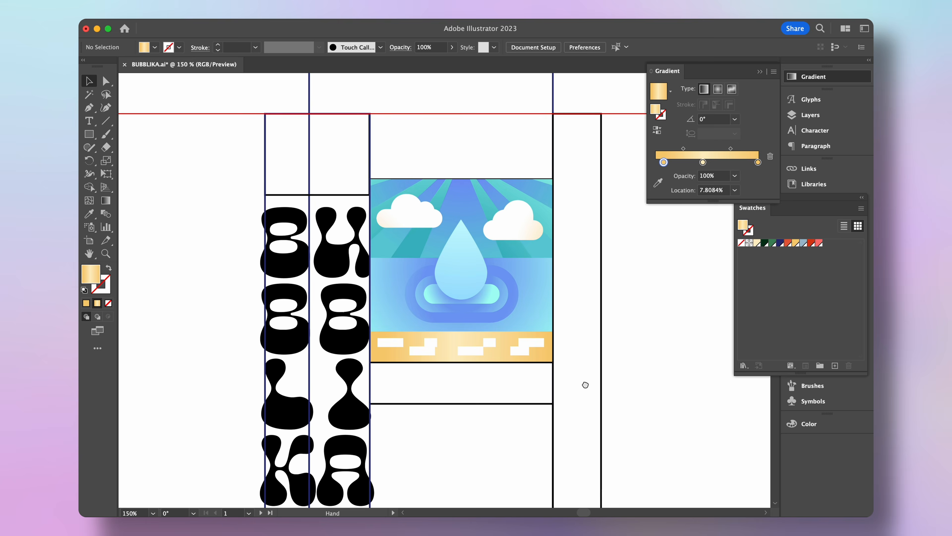
# - Reposition the drop illustration on the dieline and draw a rectangle behind the BUBBLIKA lettering filled with the drop's light blue
pyautogui.moveTo(512, 191); pyautogui.dragTo(512, 201)
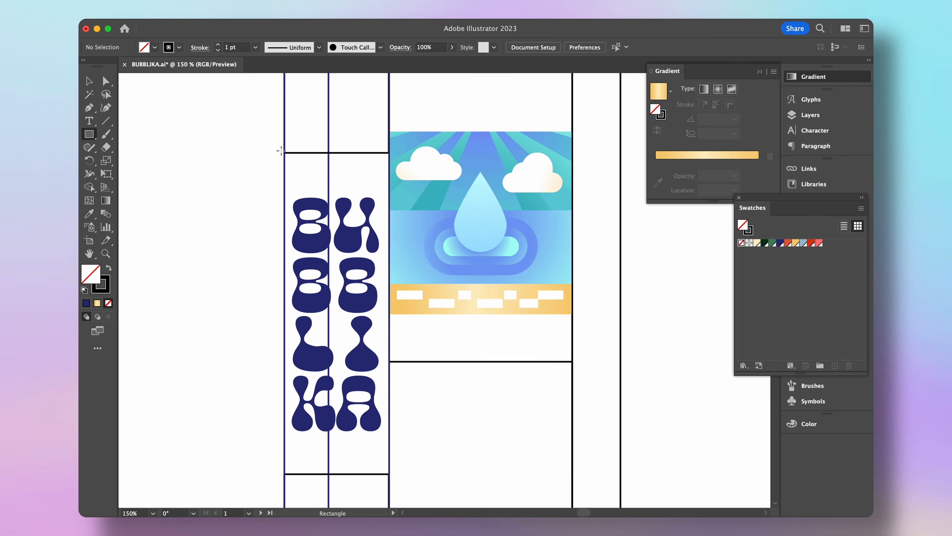
pyautogui.moveTo(284, 153); pyautogui.dragTo(388, 473)
pyautogui.press('i')
pyautogui.click(487, 185)
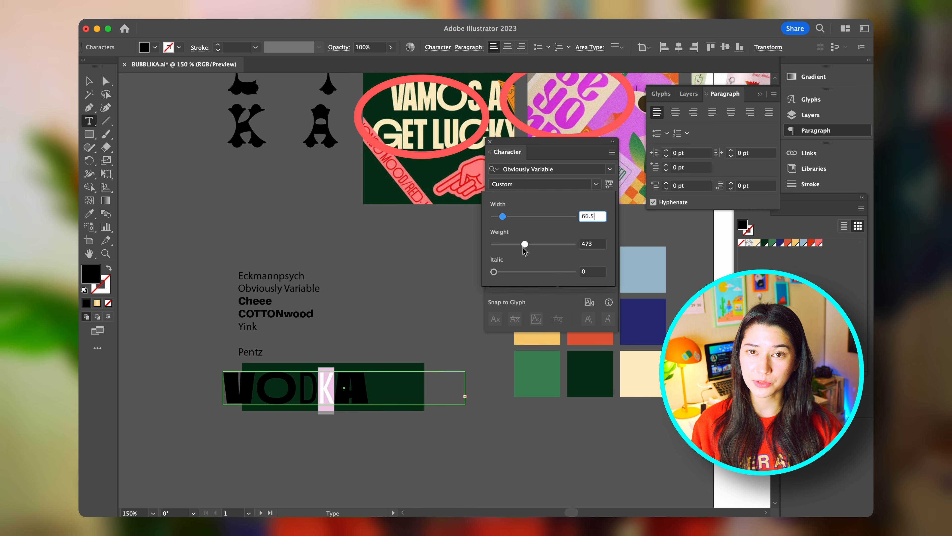
# - Style VODKA SODA in Obviously Variable with varied letter widths and weights, and place it in green on a dark band under the illustration
pyautogui.click(740, 228)
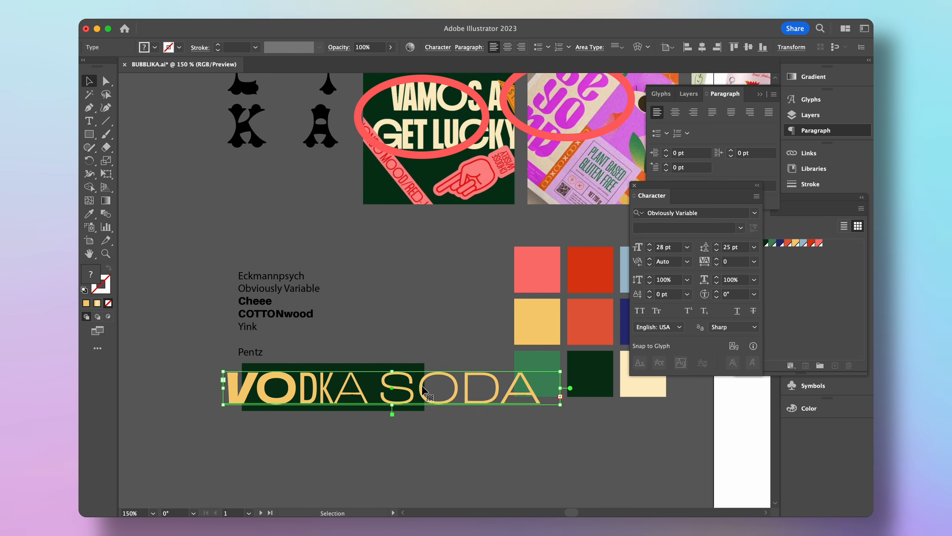
pyautogui.moveTo(600, 362); pyautogui.dragTo(608, 379)
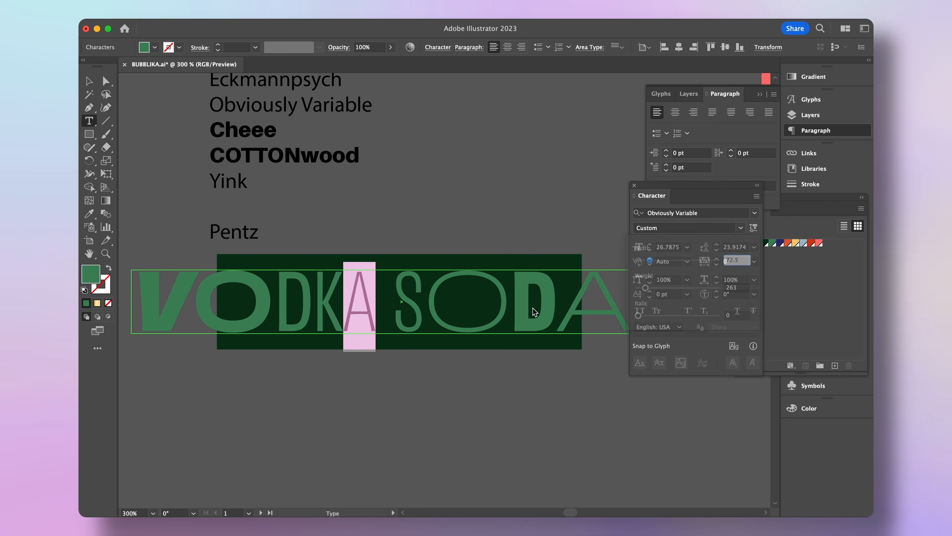
pyautogui.hotkey('ctrl', '-')
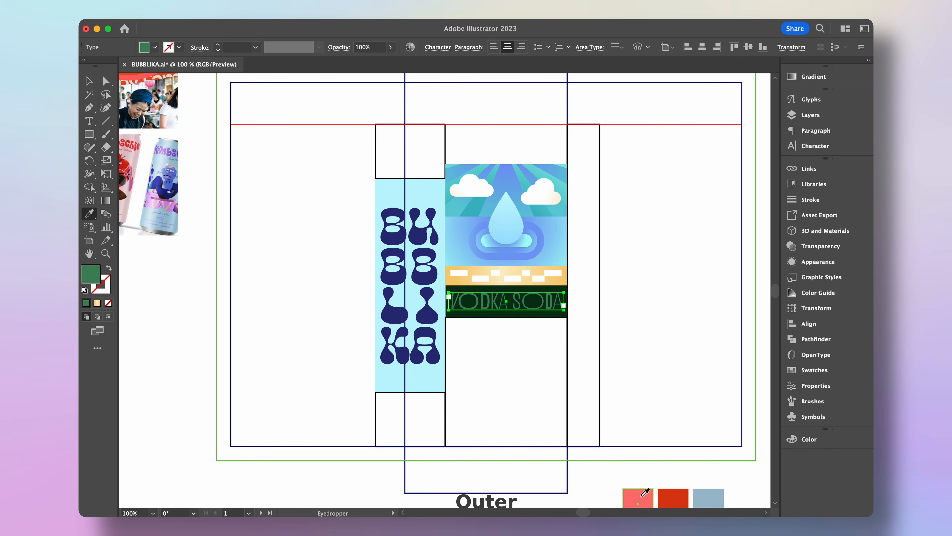
pyautogui.scroll(-1, 645, 492)
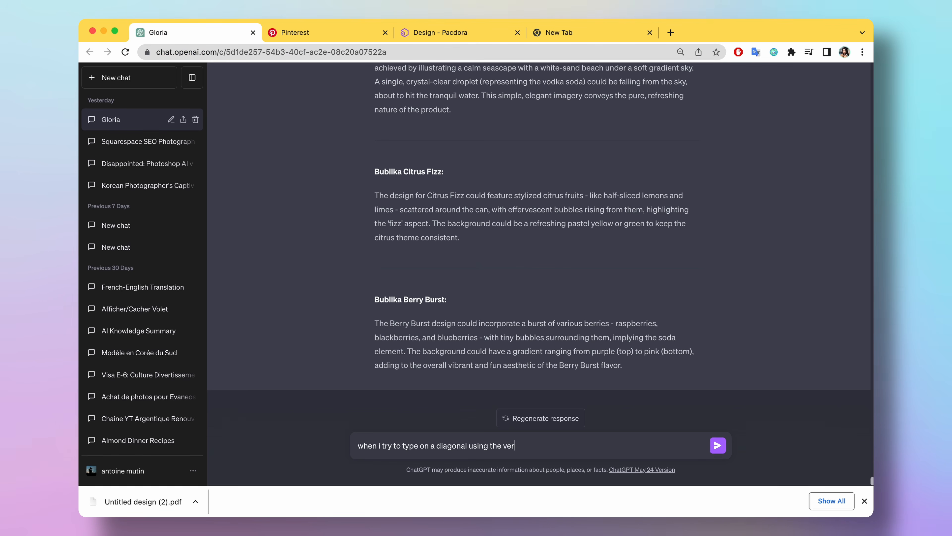
# - Switch to the browser and look up how to set and distribute text diagonally in Illustrator
pyautogui.press('Return')
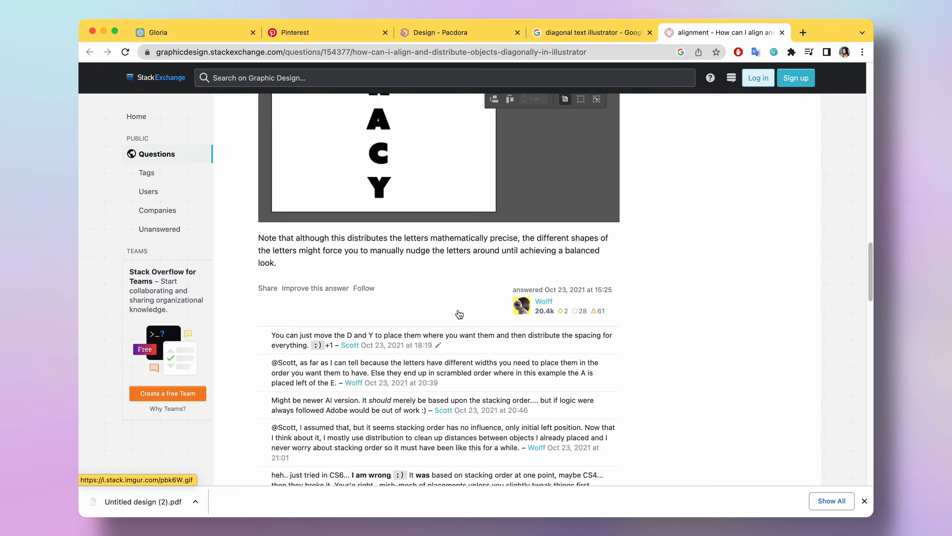
pyautogui.scroll(5, 680, 378)
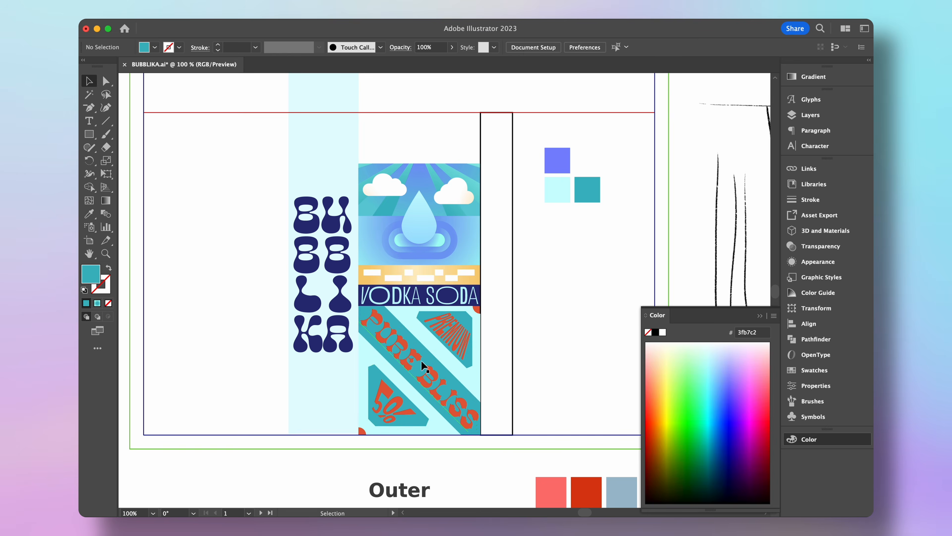
# - Recolour the PURE BLISS, PREMIUM and 5% panel in light cyan and teal, and fill the BUBBLIKA column violet-blue
pyautogui.moveTo(362, 399); pyautogui.dragTo(369, 399)
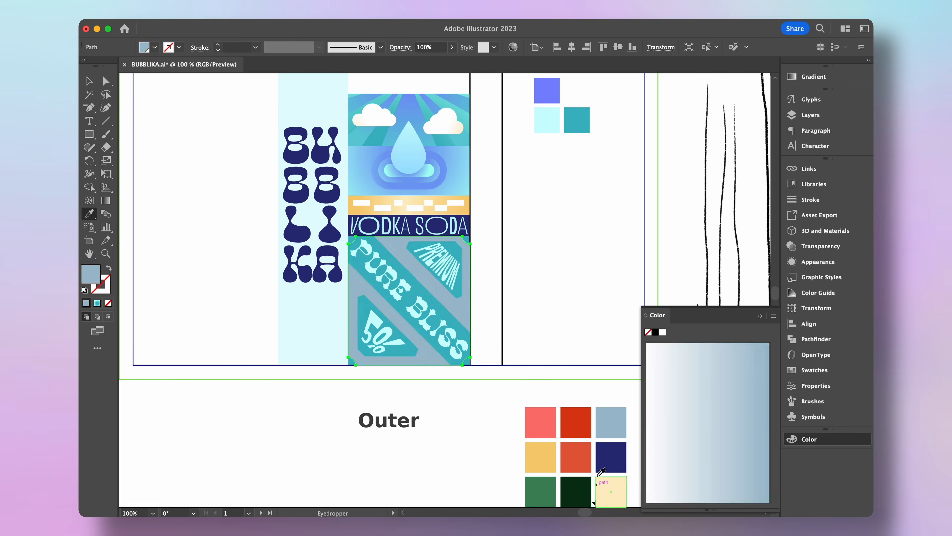
pyautogui.click(727, 409)
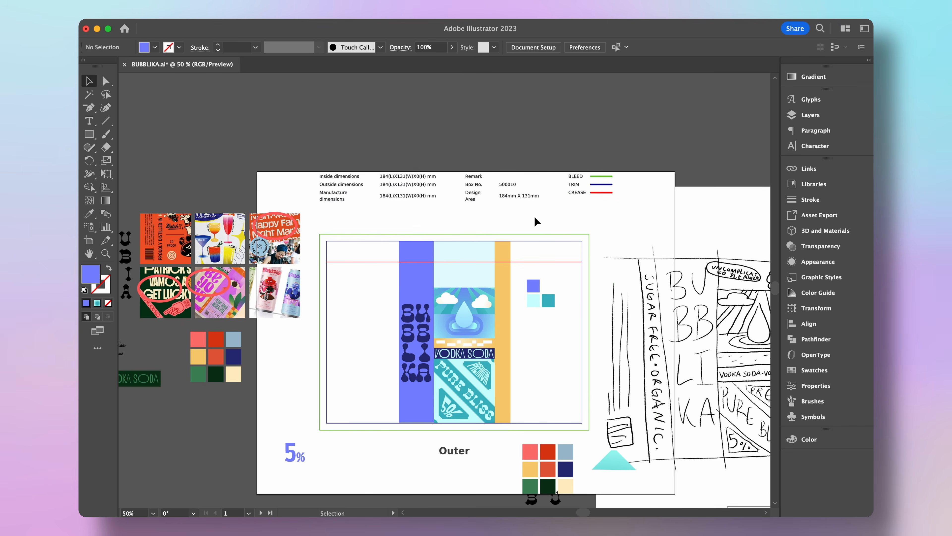
# - Set the vertical REFRESHING • PURE • BLISS text beside the illustration in Obviously Variable Wide Medium
pyautogui.click(472, 420)
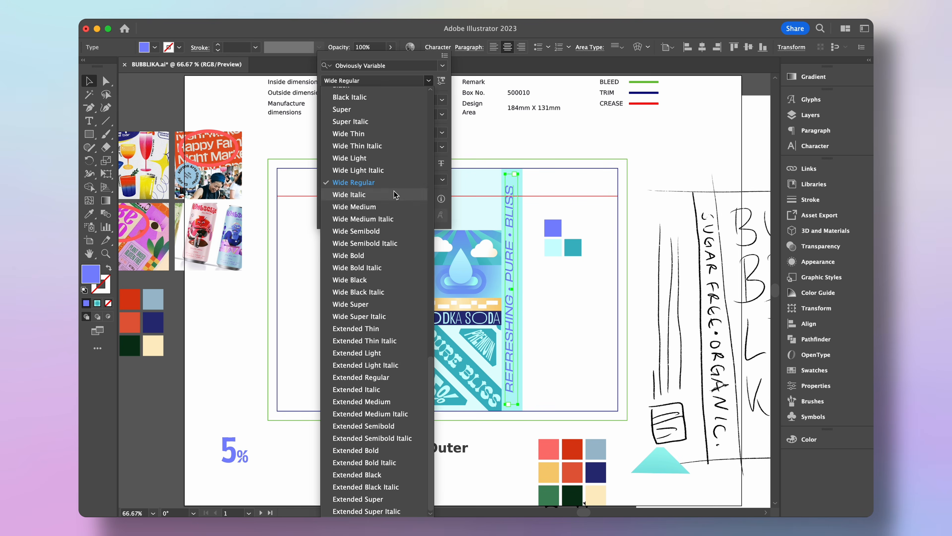
pyautogui.click(395, 194)
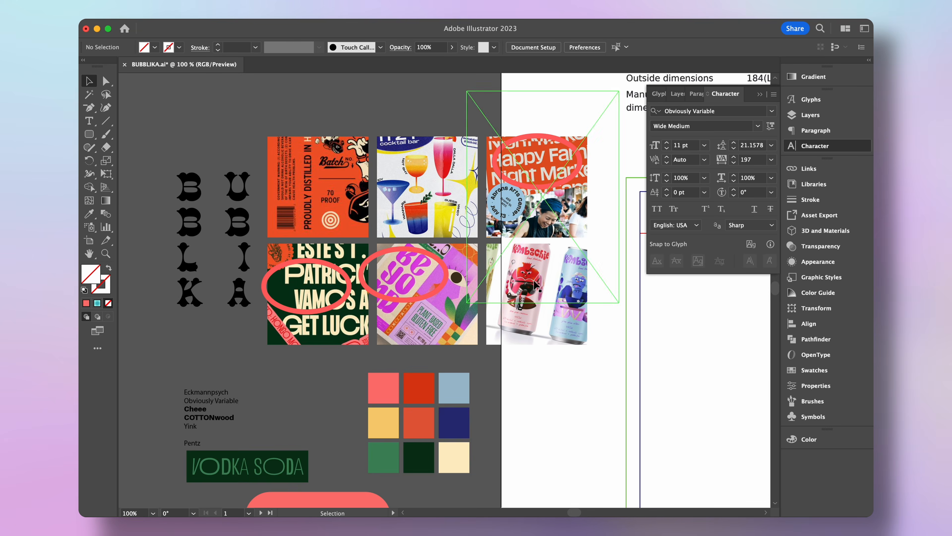
pyautogui.click(89, 120)
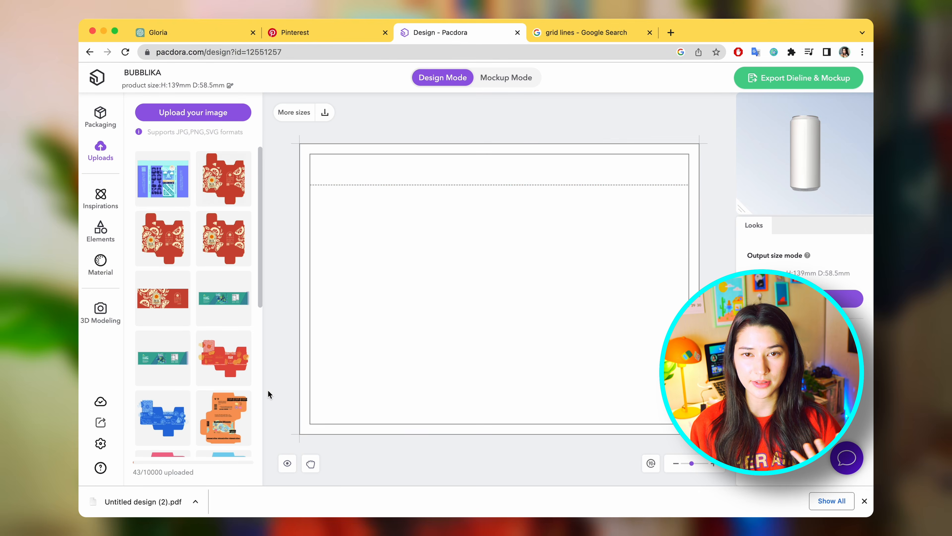
# - Switch to the Pacdora can mockup, try a light blue background and re-angle the view of the three floating cans
pyautogui.click(507, 77)
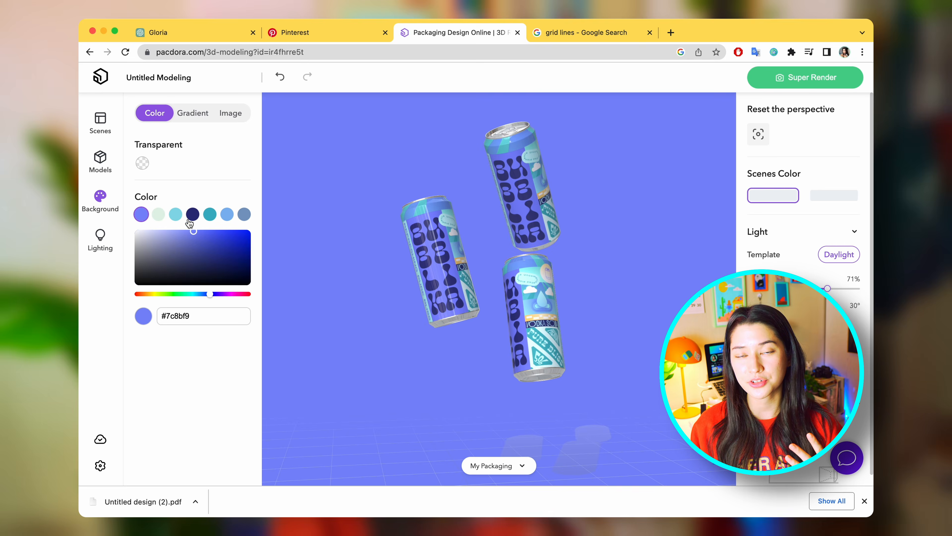
pyautogui.click(175, 214)
pyautogui.moveTo(556, 402); pyautogui.dragTo(541, 252)
pyautogui.click(540, 222)
# - Try teal, yellow #e7c60e and pale green as the mockup scene's background colour
pyautogui.click(210, 215)
pyautogui.click(245, 234)
pyautogui.moveTo(196, 295); pyautogui.dragTo(151, 296)
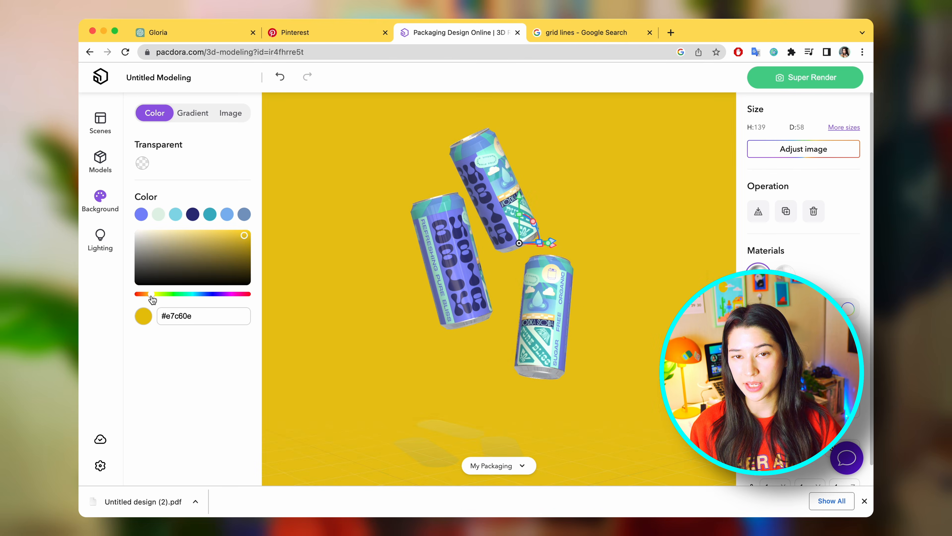
pyautogui.click(158, 214)
# - Adjust the scene light's brightness and angle, and apply the Snow world lighting template
pyautogui.click(100, 240)
pyautogui.moveTo(828, 278); pyautogui.dragTo(836, 277)
pyautogui.moveTo(757, 304); pyautogui.dragTo(791, 304)
pyautogui.click(188, 297)
pyautogui.scroll(-2, 188, 337)
pyautogui.click(191, 423)
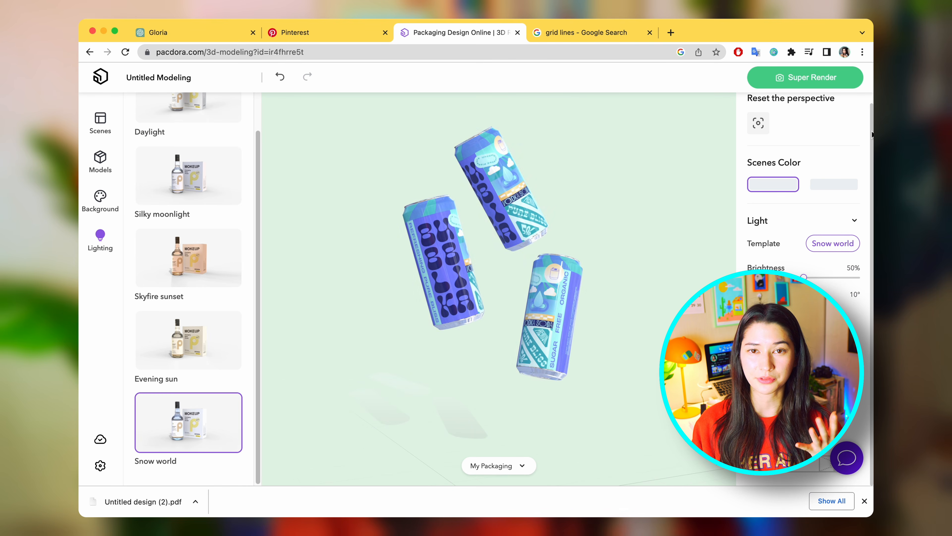
# - Change the scene background to a light cyan and render the three-can mockup with Super Render
pyautogui.click(100, 201)
pyautogui.click(142, 214)
pyautogui.click(210, 215)
pyautogui.click(805, 77)
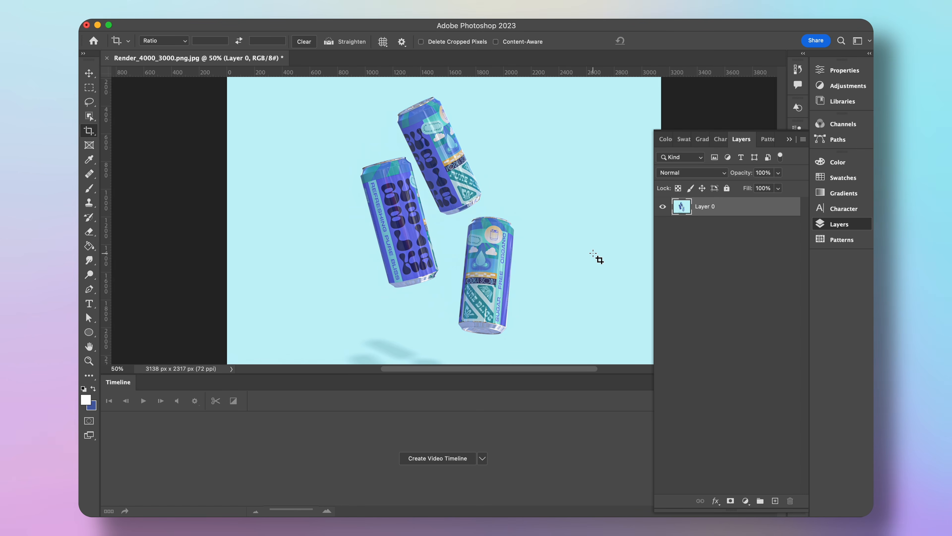
# - Switch to Photoshop and crop the rendered image to a 9:16 portrait framing the three cans
pyautogui.click(239, 41)
pyautogui.moveTo(484, 173); pyautogui.dragTo(474, 149)
pyautogui.press('Return')
pyautogui.press('super+plus')
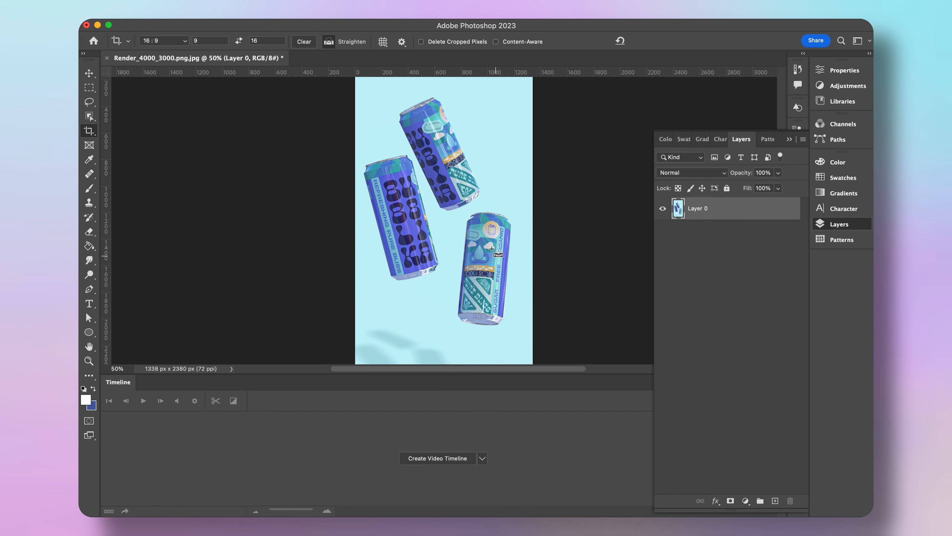
pyautogui.press('super+minus')
pyautogui.click(790, 139)
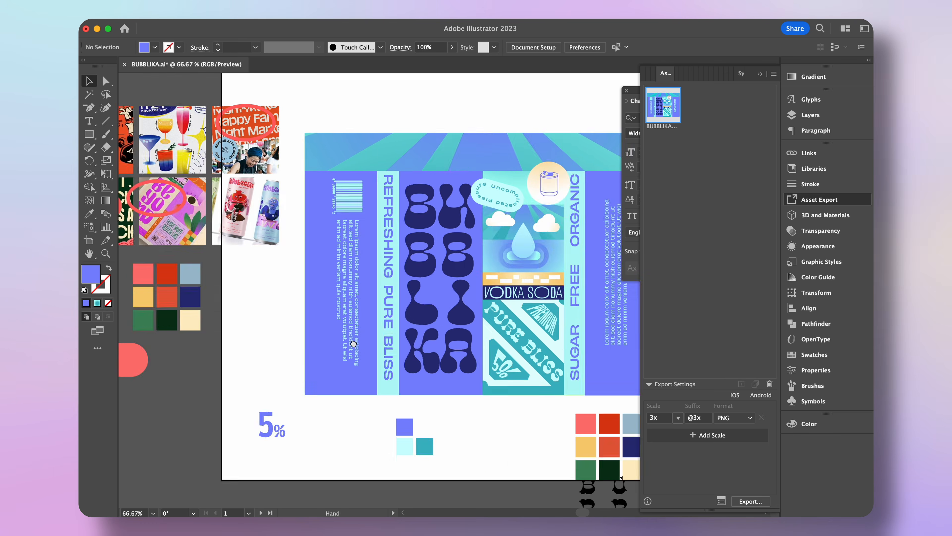